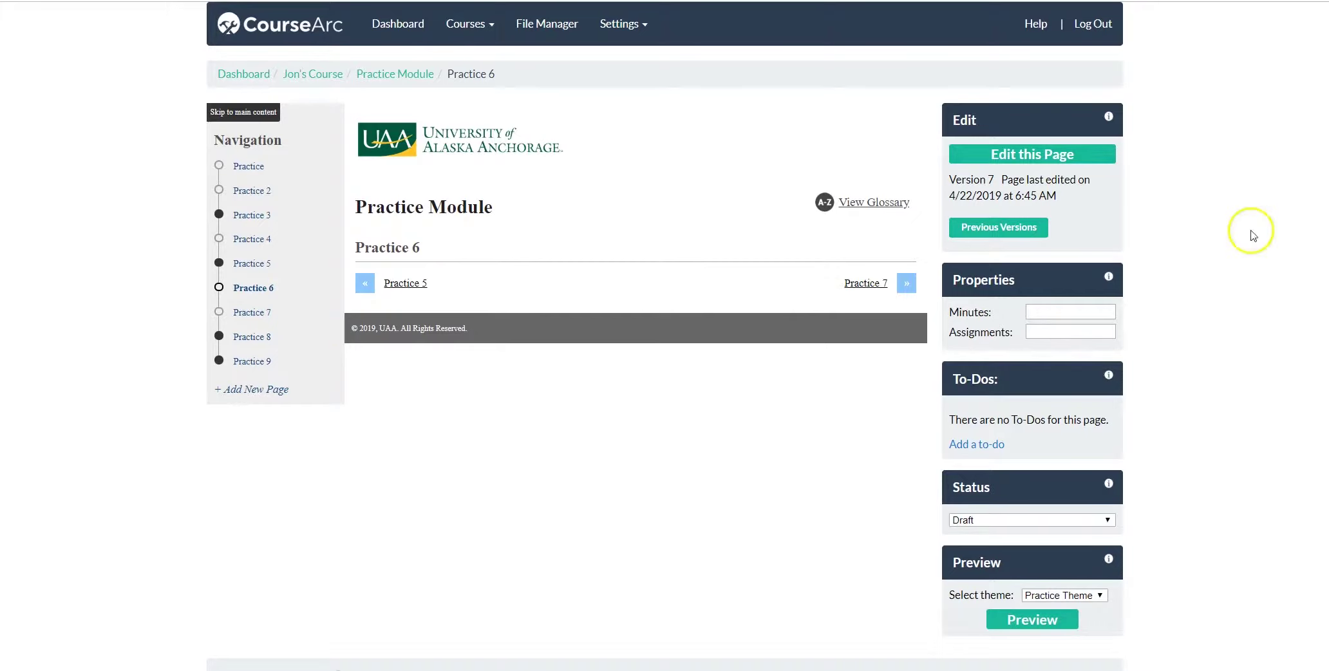
Put Practice 6 into edit mode and add a new Image block.
{"action": "left_click", "coordinate": [1069, 162]}
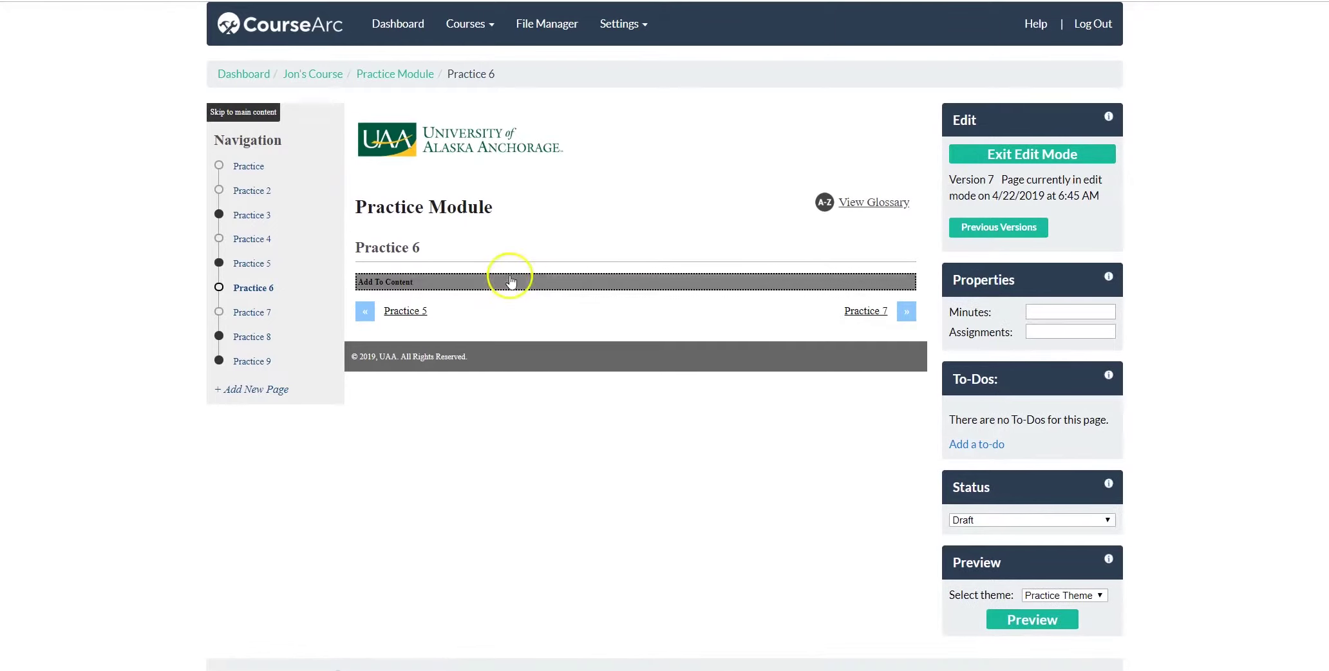
{"action": "left_click", "coordinate": [511, 290]}
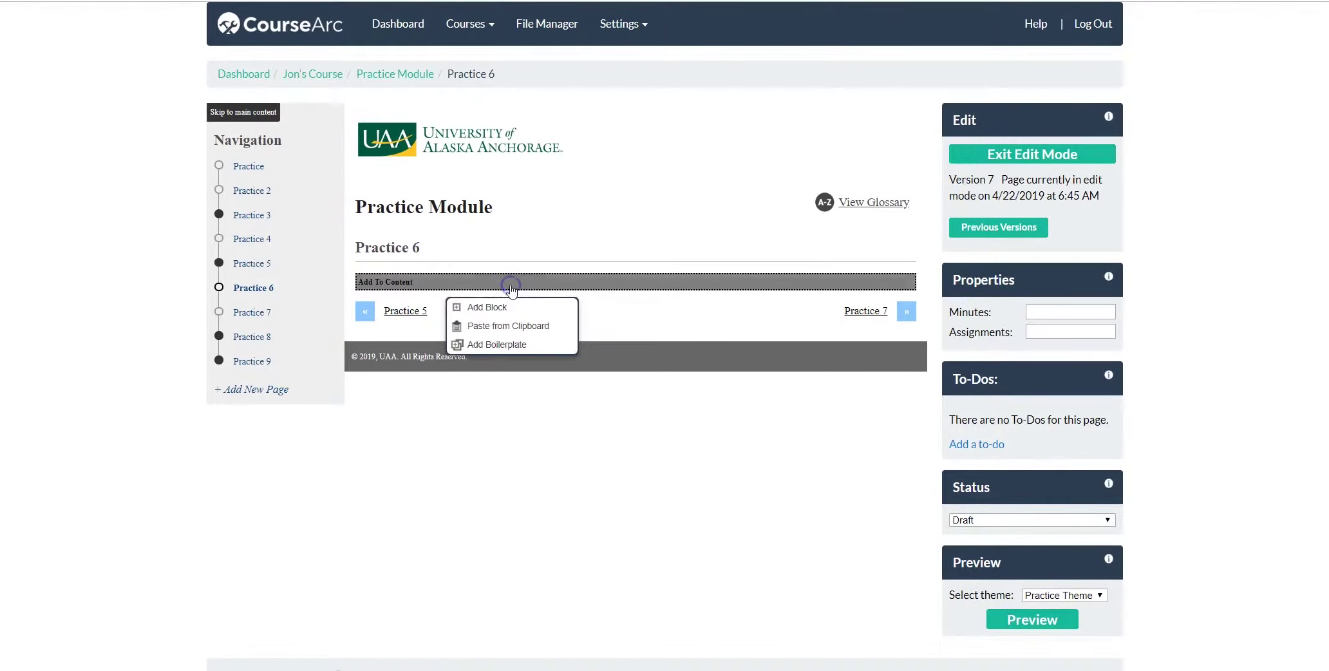
{"action": "left_click", "coordinate": [477, 310]}
{"action": "scroll", "coordinate": [496, 325], "scroll_direction": "down", "scroll_amount": 5}
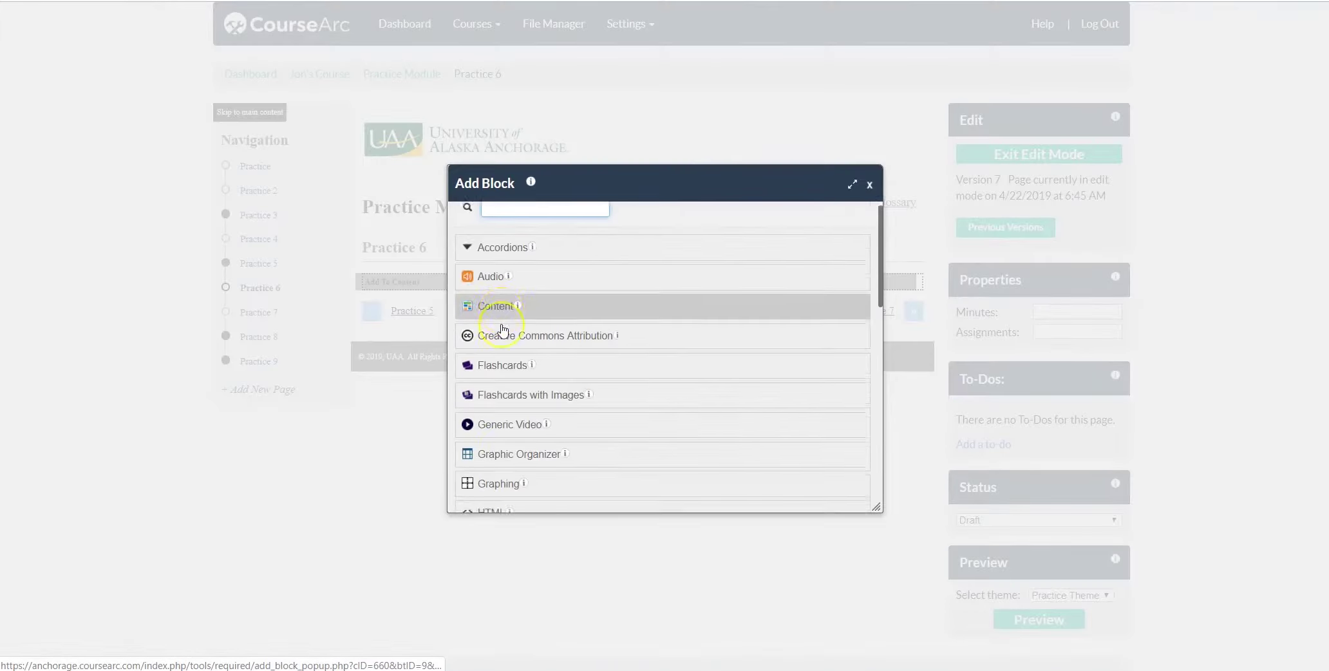
{"action": "left_click", "coordinate": [492, 302]}
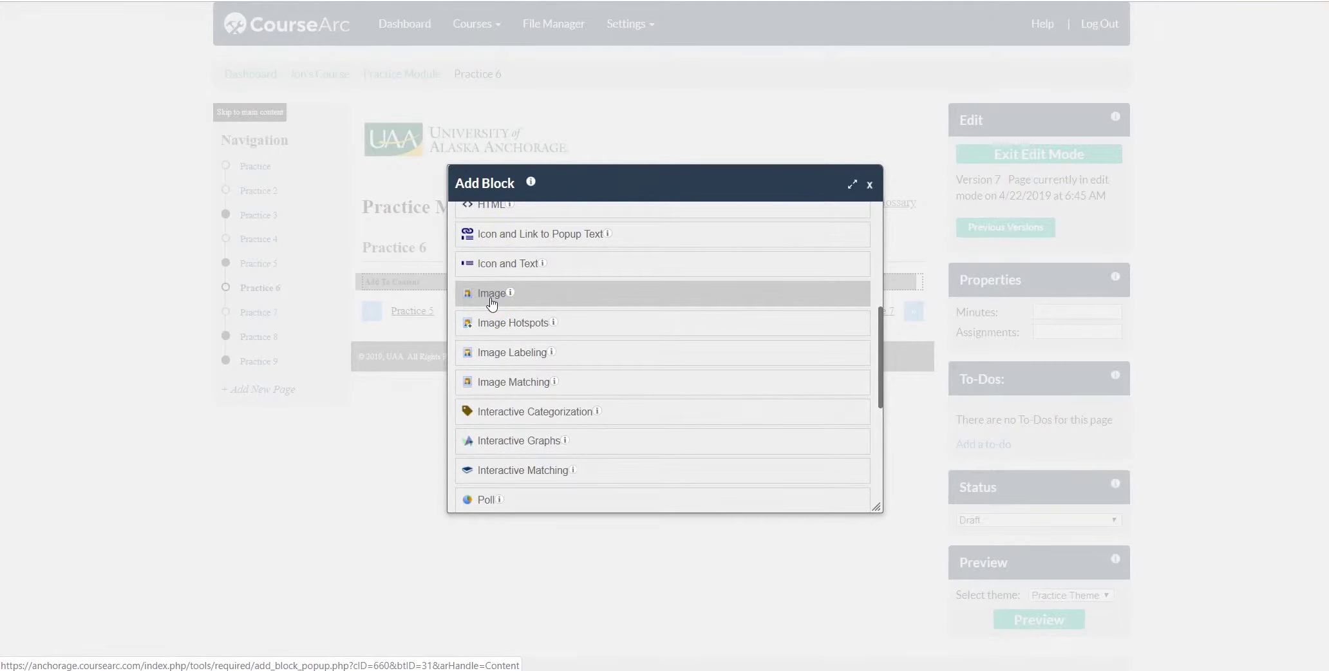
{"action": "left_click", "coordinate": [480, 302]}
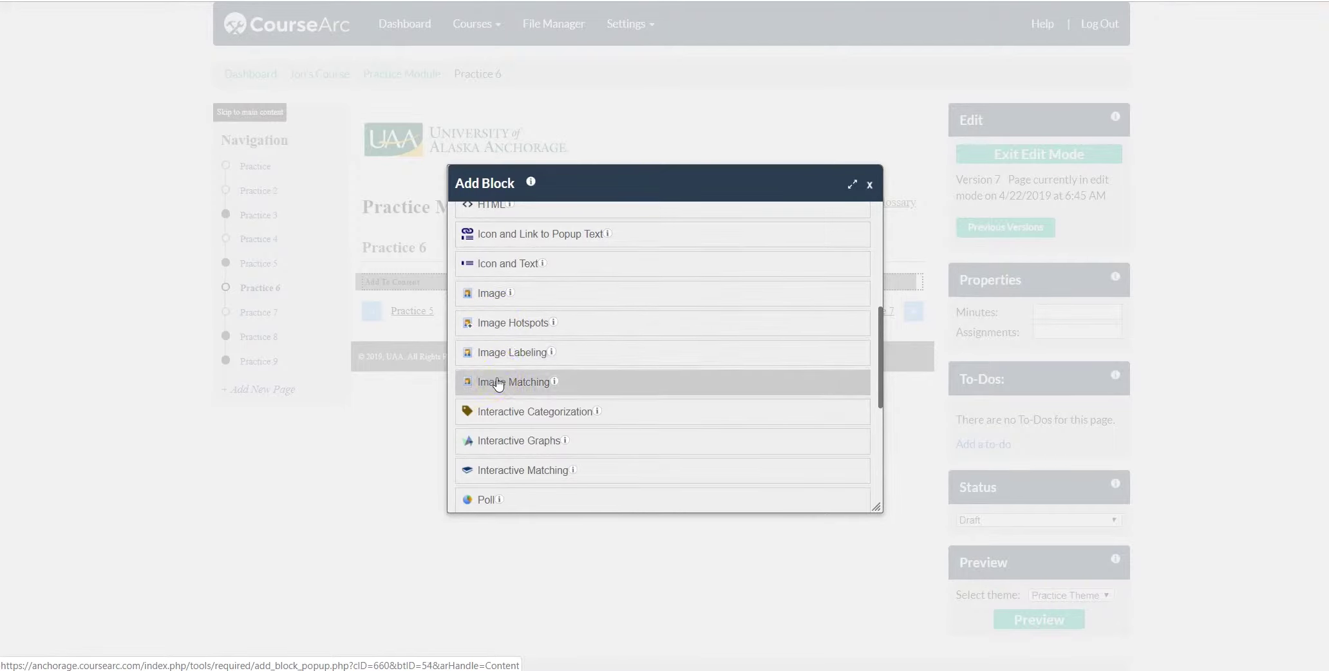
Choose standard Image import instead of Flickr and continue to the image details form.
{"action": "left_click", "coordinate": [481, 295]}
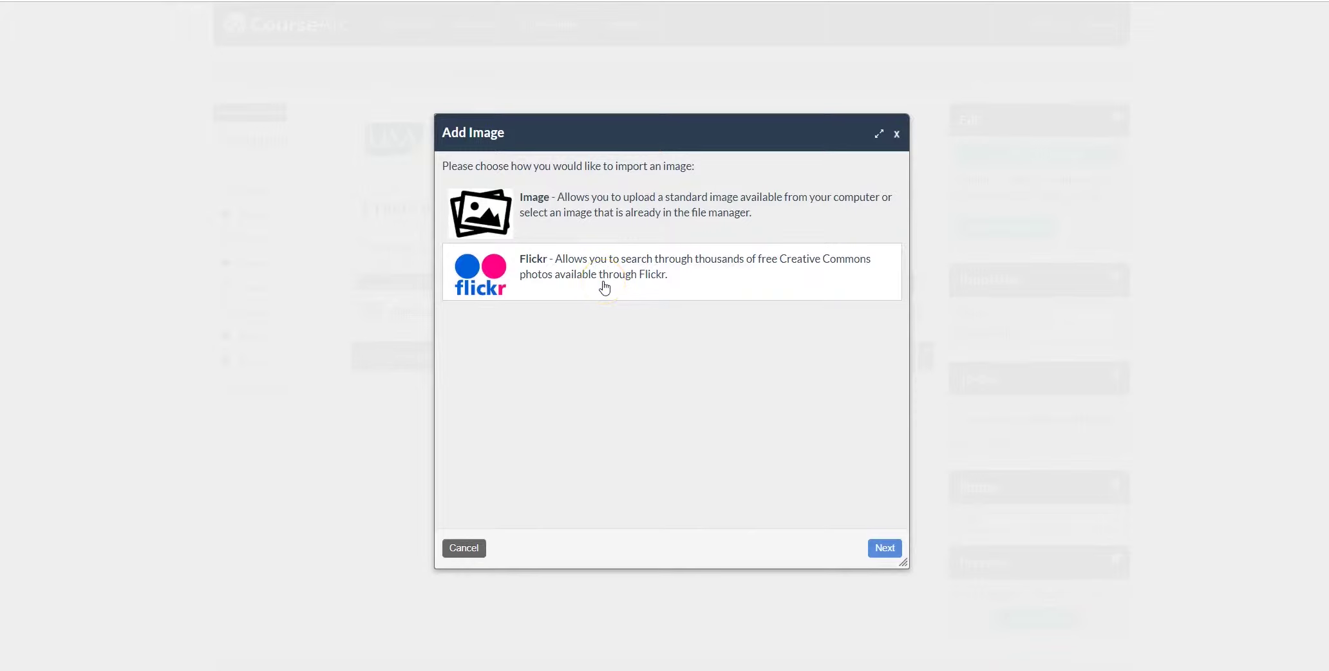
{"action": "left_click", "coordinate": [613, 218]}
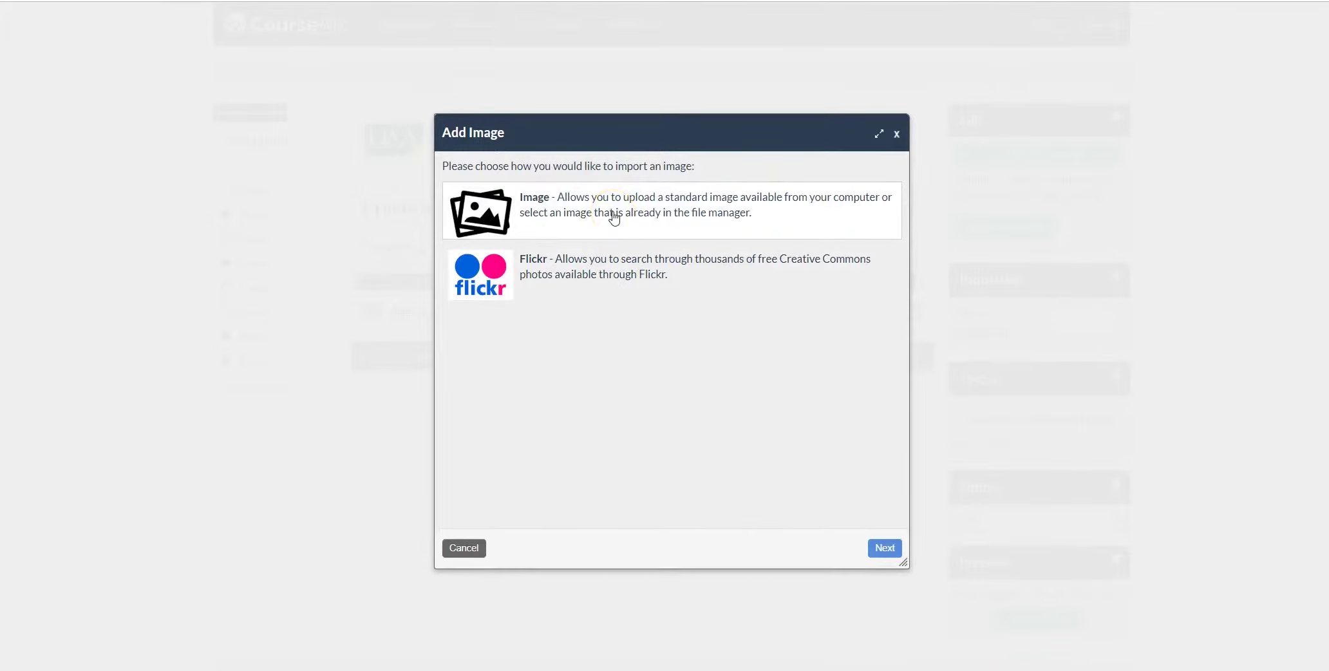
{"action": "left_click", "coordinate": [616, 267]}
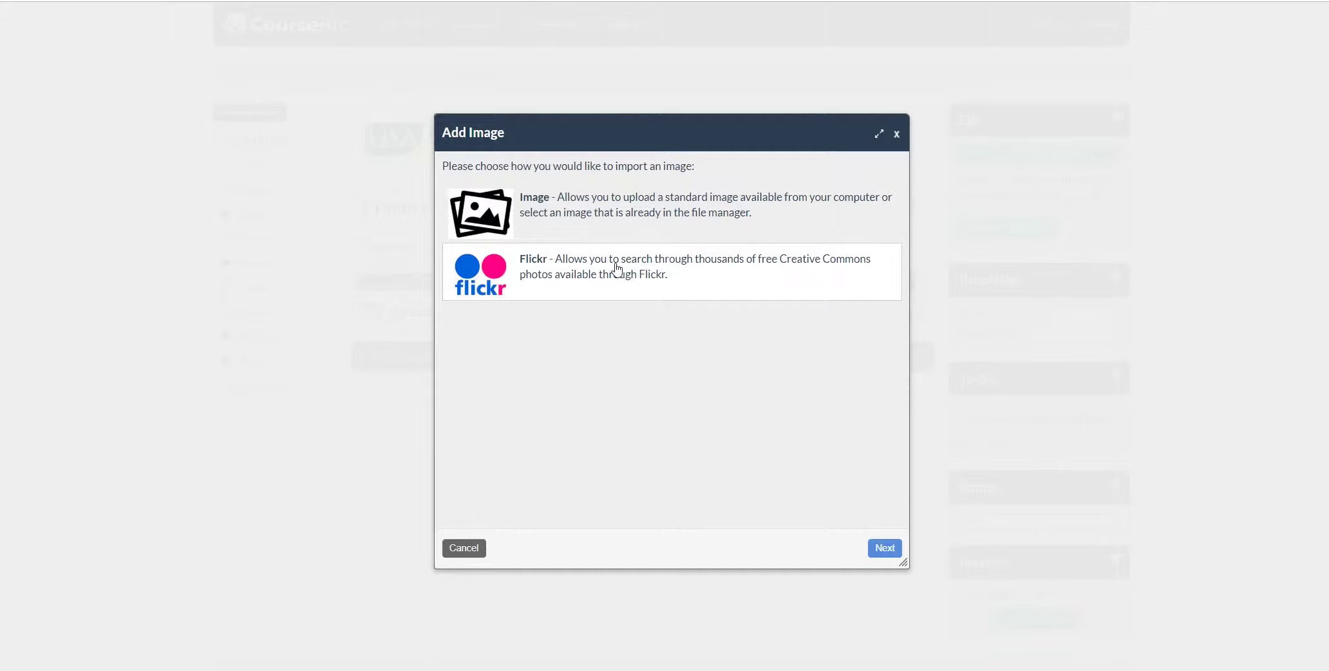
{"action": "left_click", "coordinate": [617, 199]}
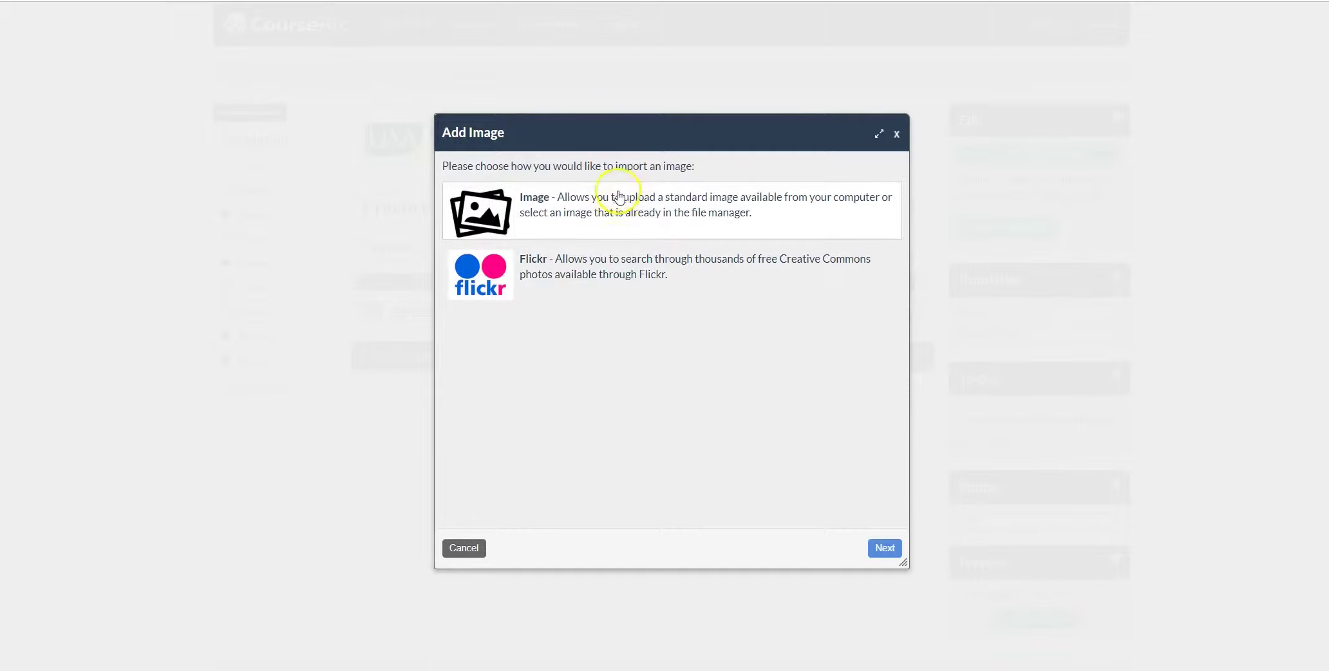
{"action": "double_click", "coordinate": [611, 217]}
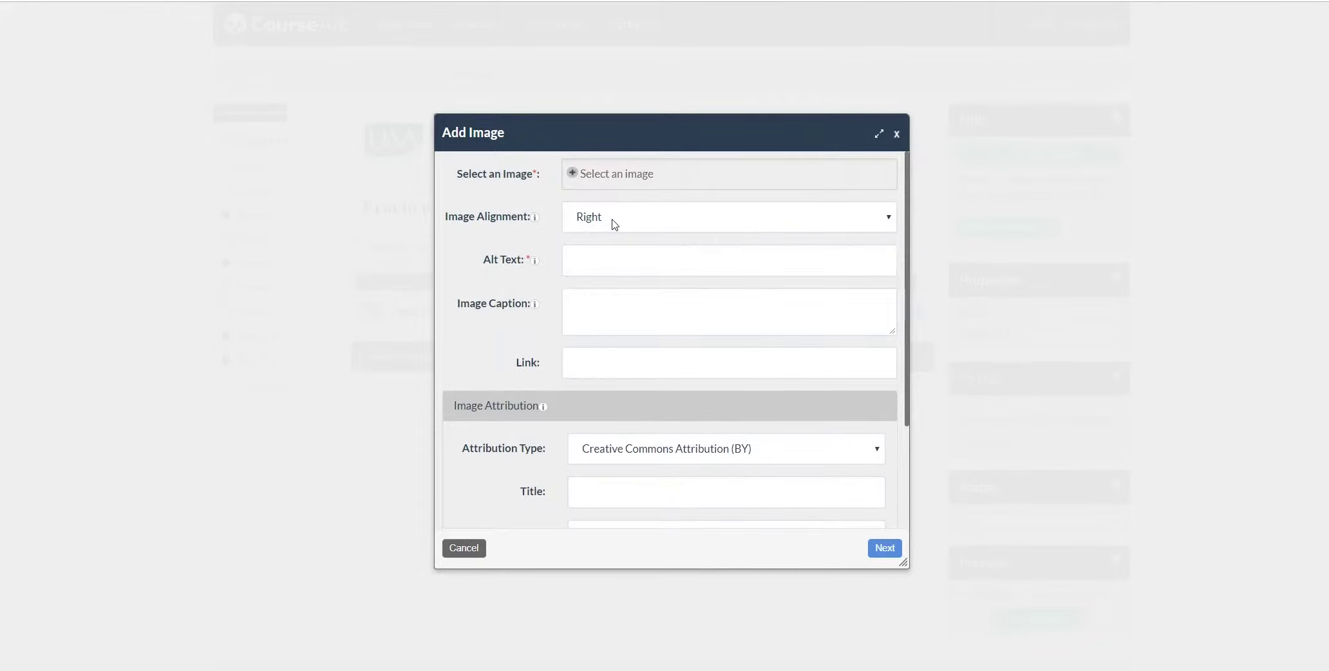
Open the File Manager to select an image for the block.
{"action": "left_click", "coordinate": [631, 174]}
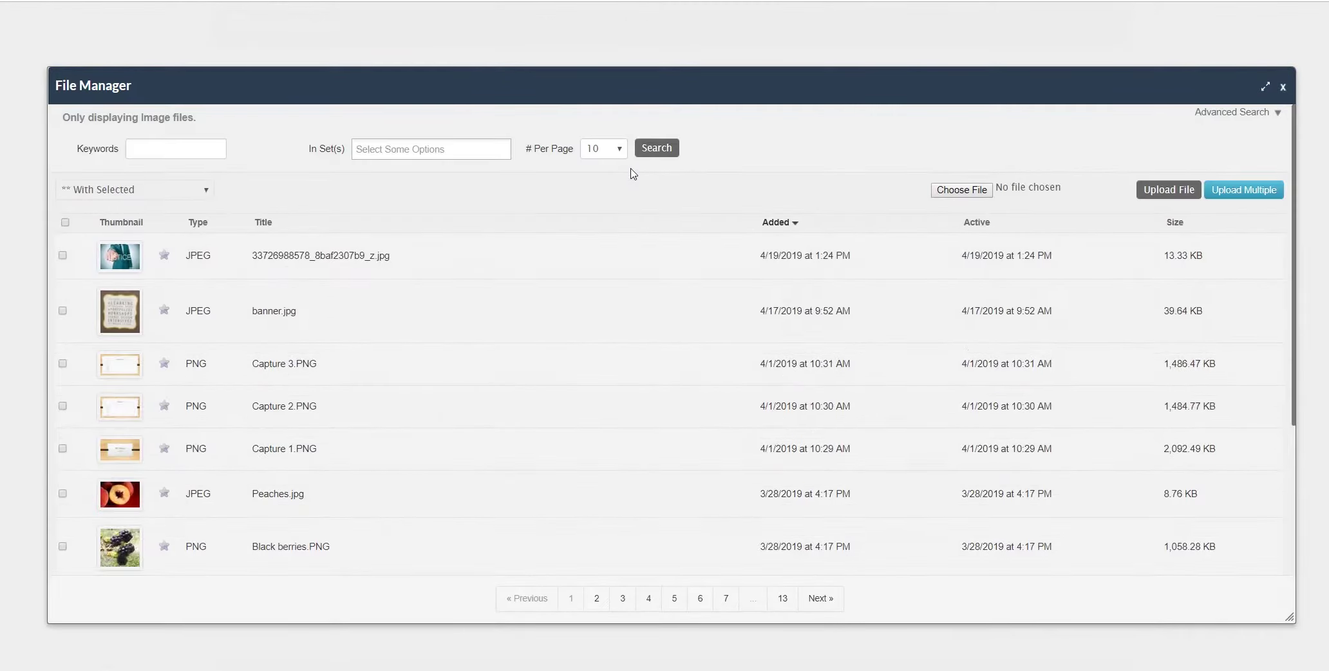
{"action": "left_click", "coordinate": [154, 290]}
{"action": "scroll", "coordinate": [154, 291], "scroll_direction": "down", "scroll_amount": 4}
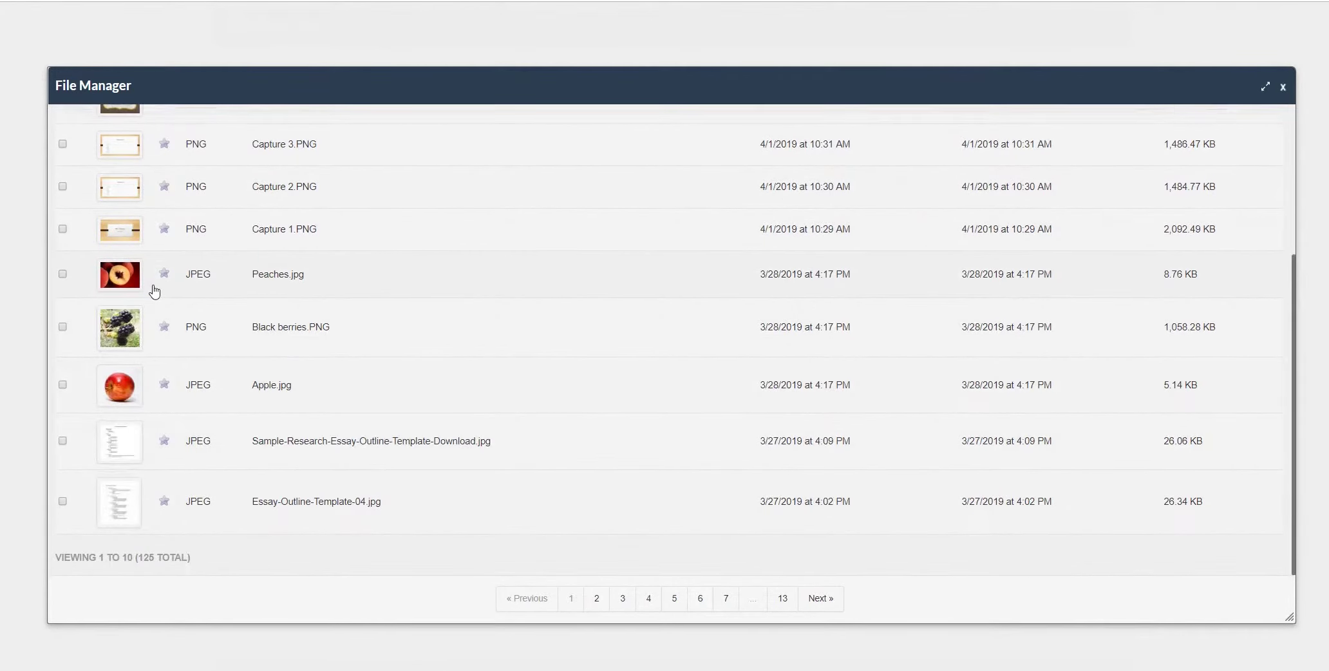
{"action": "scroll", "coordinate": [154, 291], "scroll_direction": "up", "scroll_amount": 4}
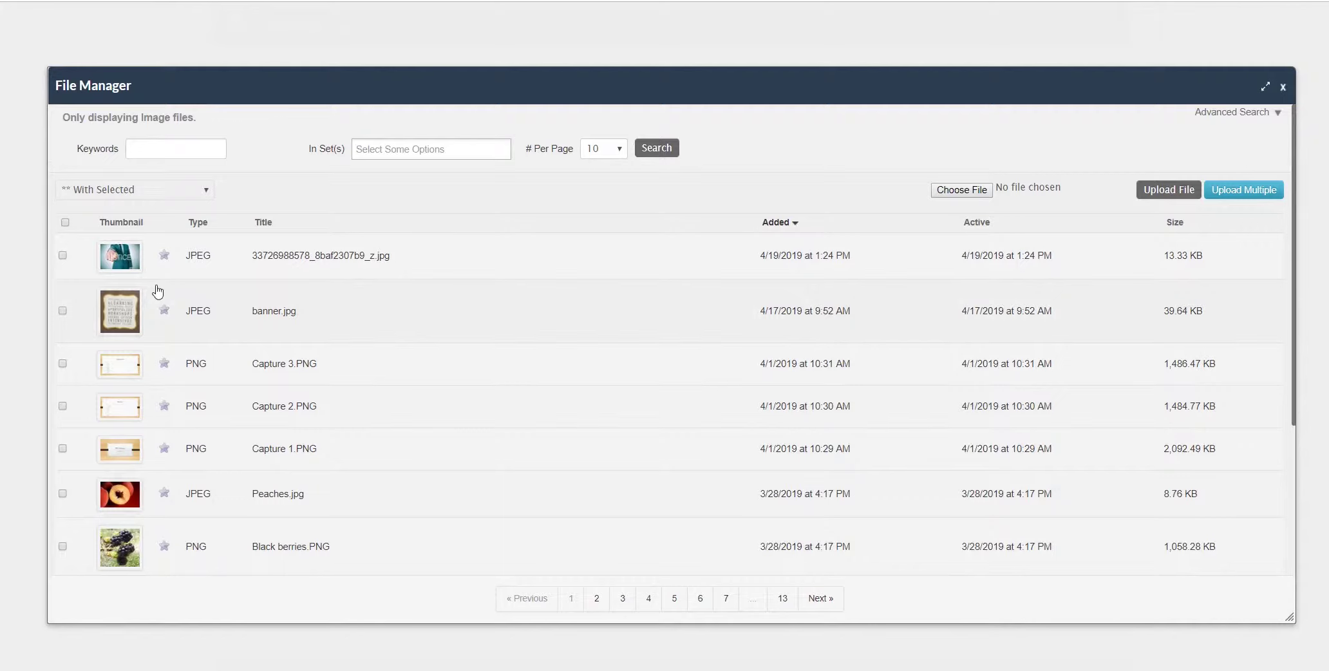
{"action": "left_click", "coordinate": [274, 262]}
Upload New Logo.PNG from the Desktop into the File Manager.
{"action": "left_click", "coordinate": [972, 193]}
{"action": "scroll", "coordinate": [505, 199], "scroll_direction": "down", "scroll_amount": 5}
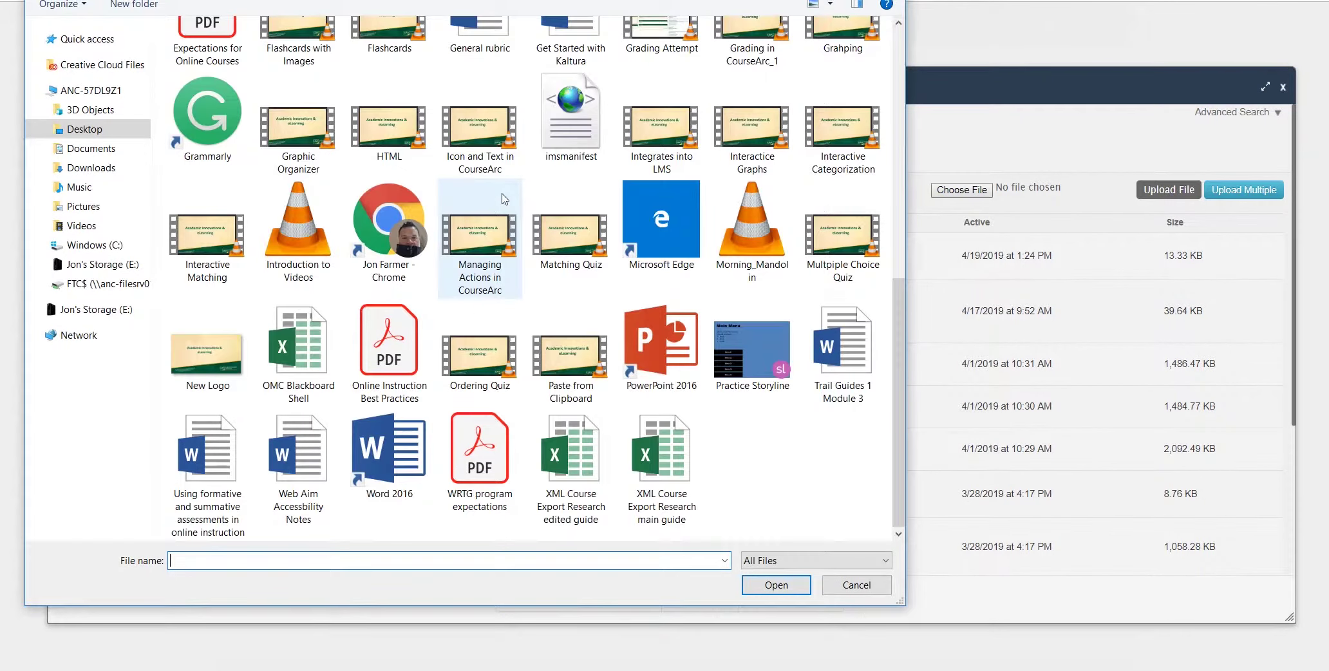
{"action": "left_click", "coordinate": [840, 483]}
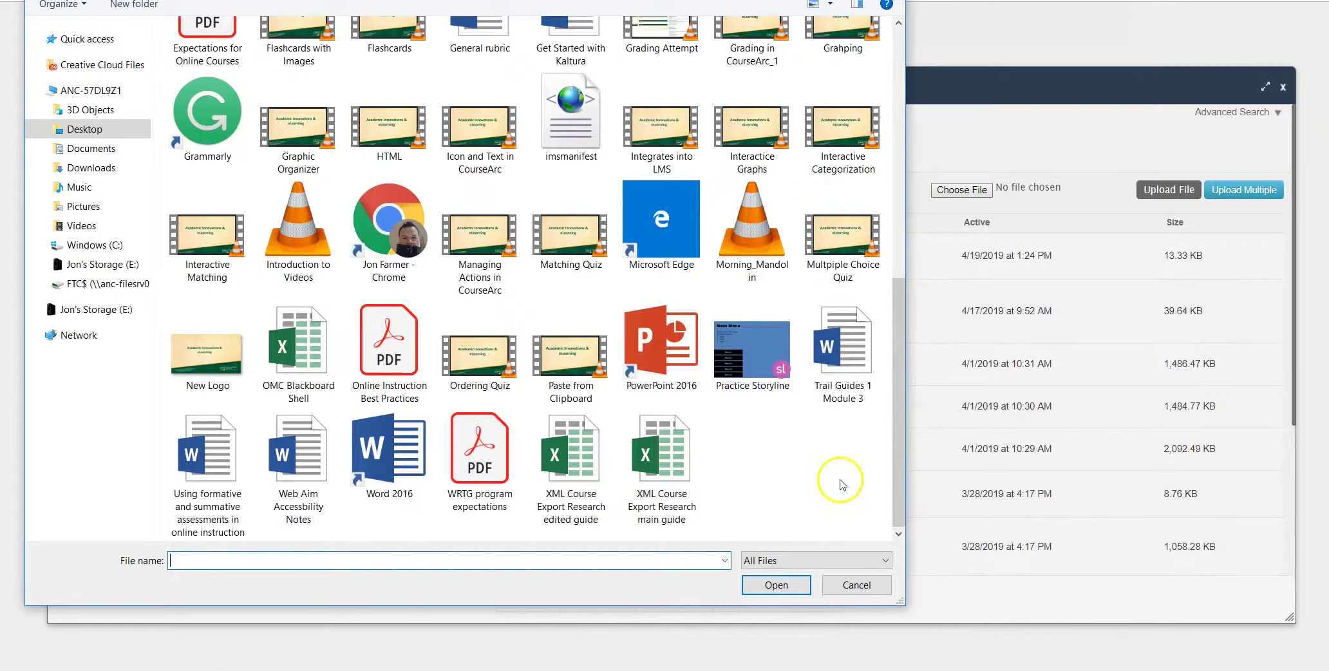
{"action": "left_click", "coordinate": [480, 386]}
{"action": "left_click", "coordinate": [207, 358]}
{"action": "left_click", "coordinate": [769, 587]}
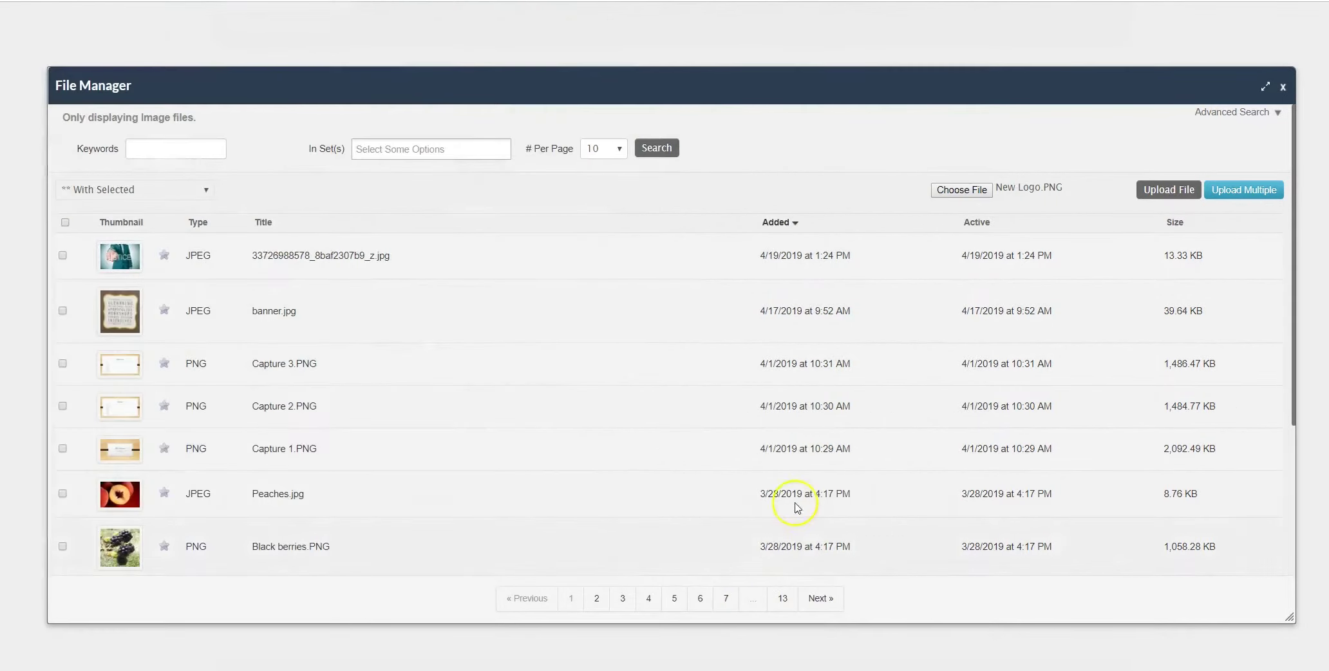
{"action": "left_click", "coordinate": [1188, 192]}
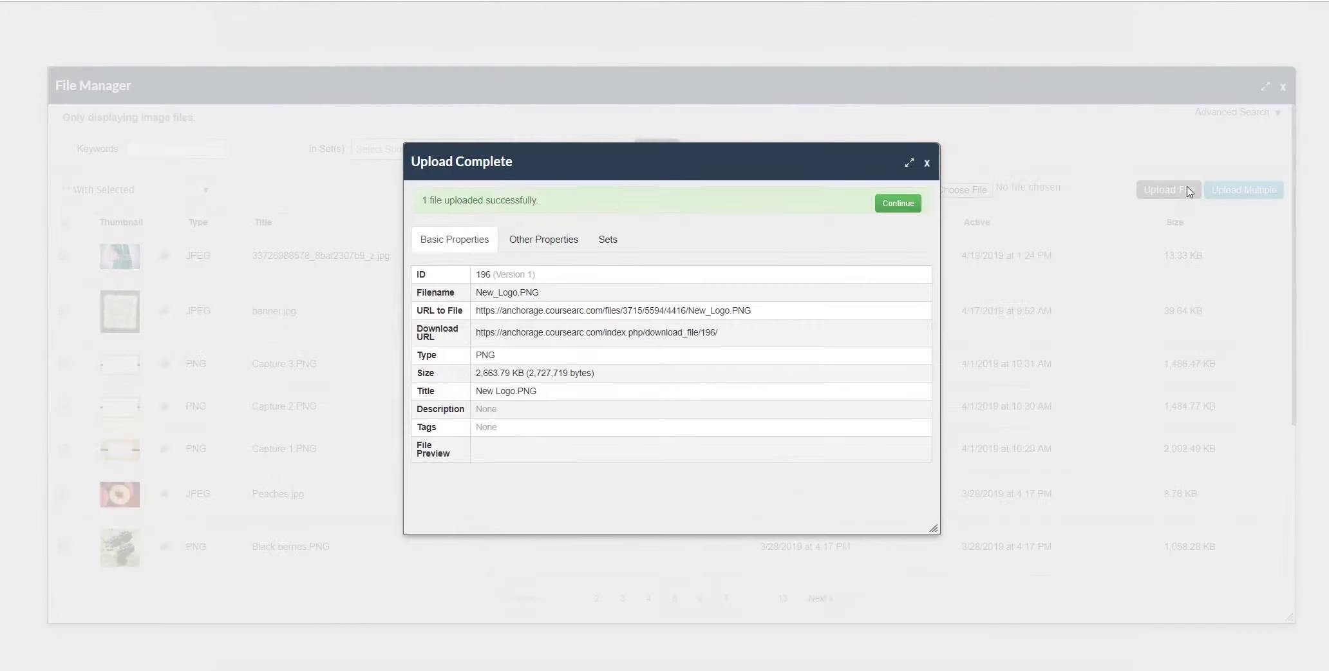
{"action": "left_click", "coordinate": [882, 203]}
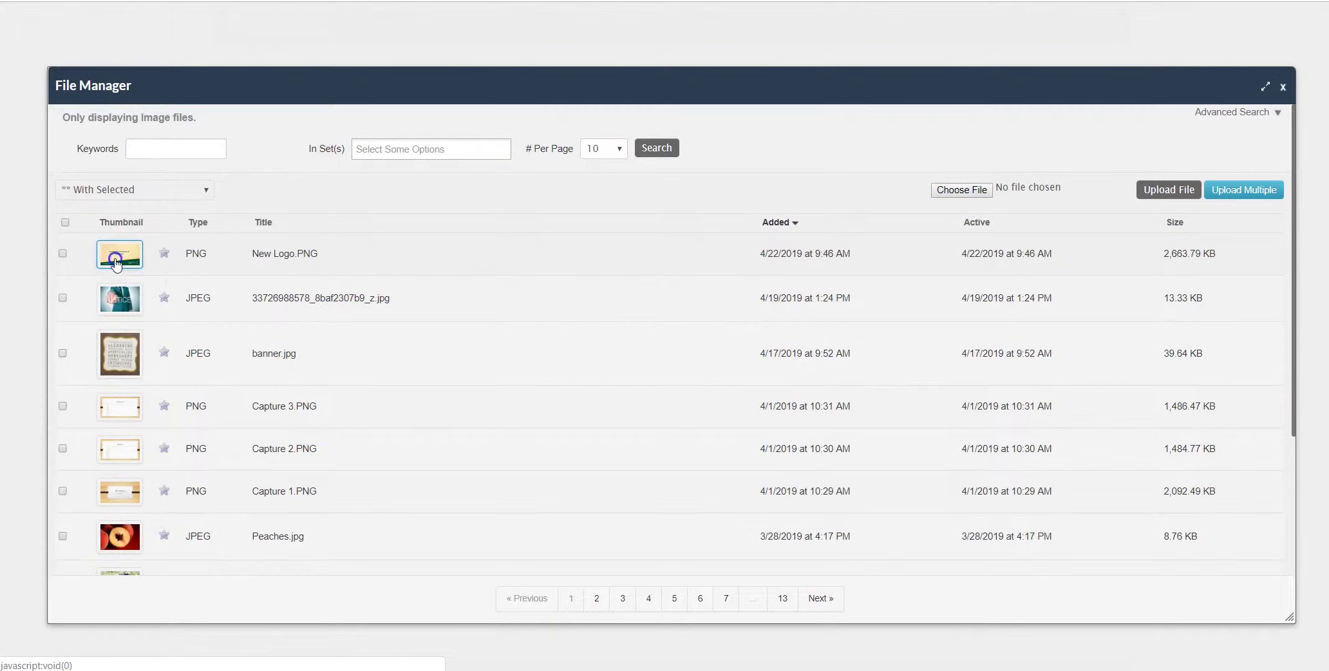
Use New Logo.PNG, centred, with alt text 'New Logo for AI&E'.
{"action": "left_click", "coordinate": [115, 262]}
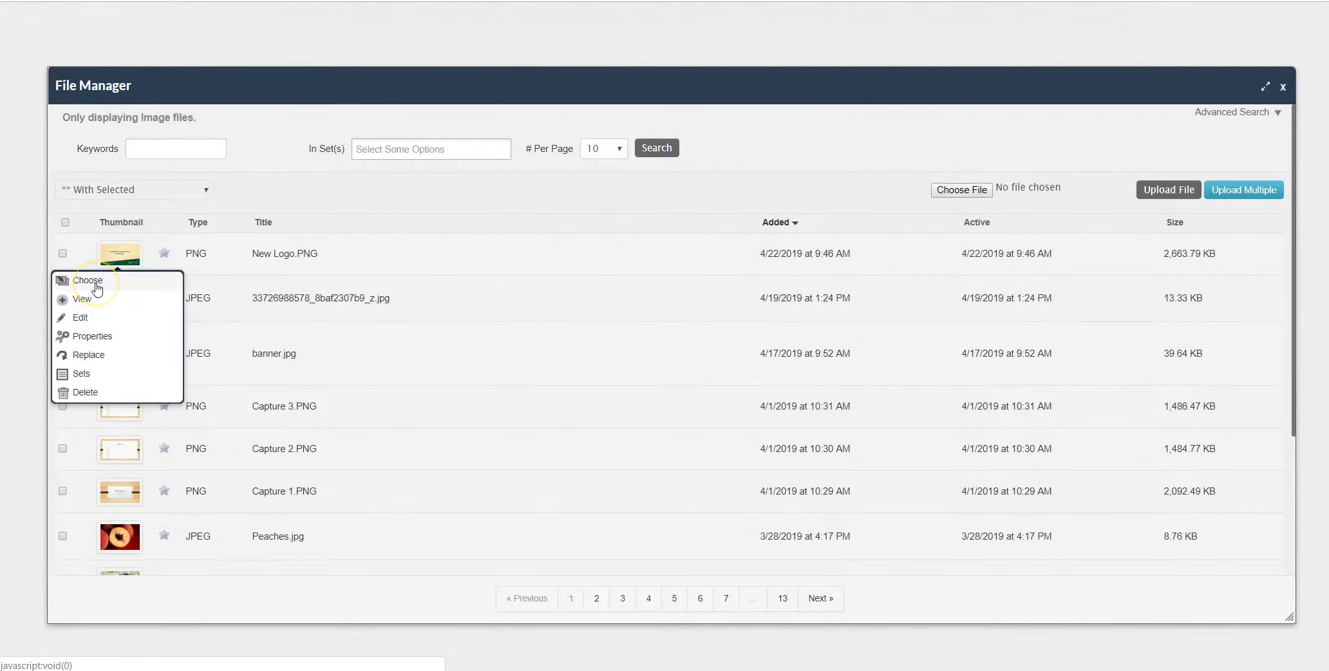
{"action": "left_click", "coordinate": [97, 283]}
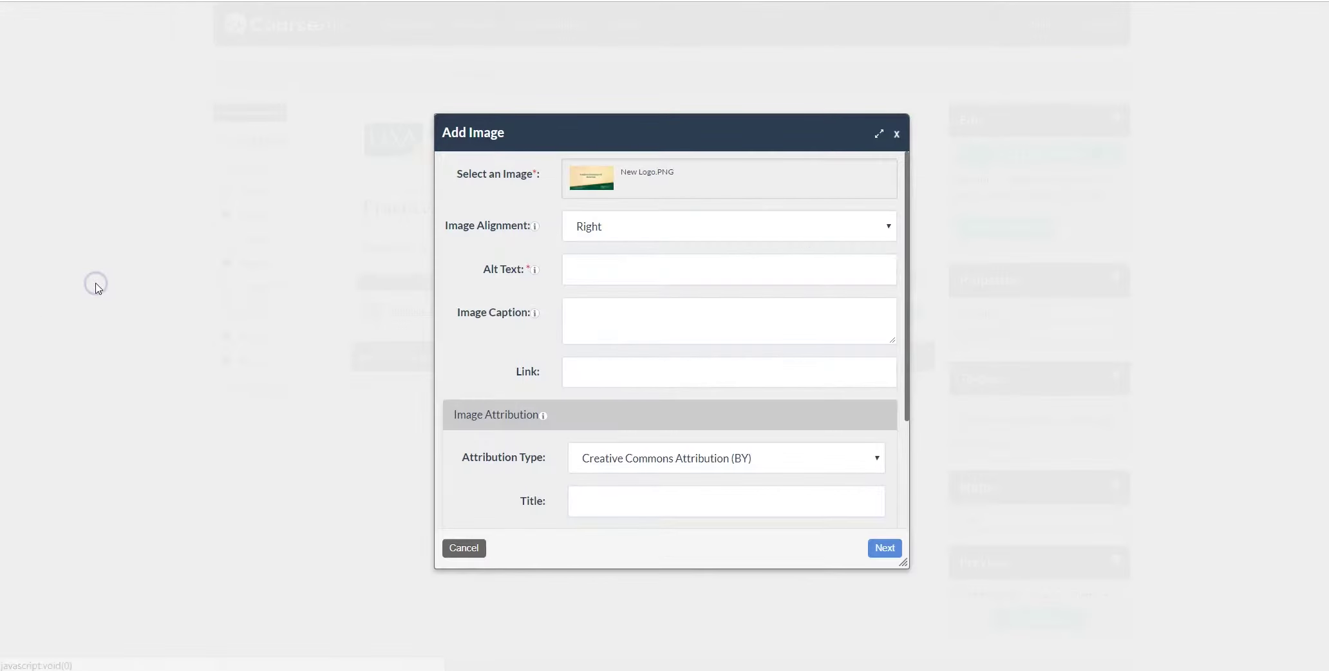
{"action": "left_click", "coordinate": [666, 230]}
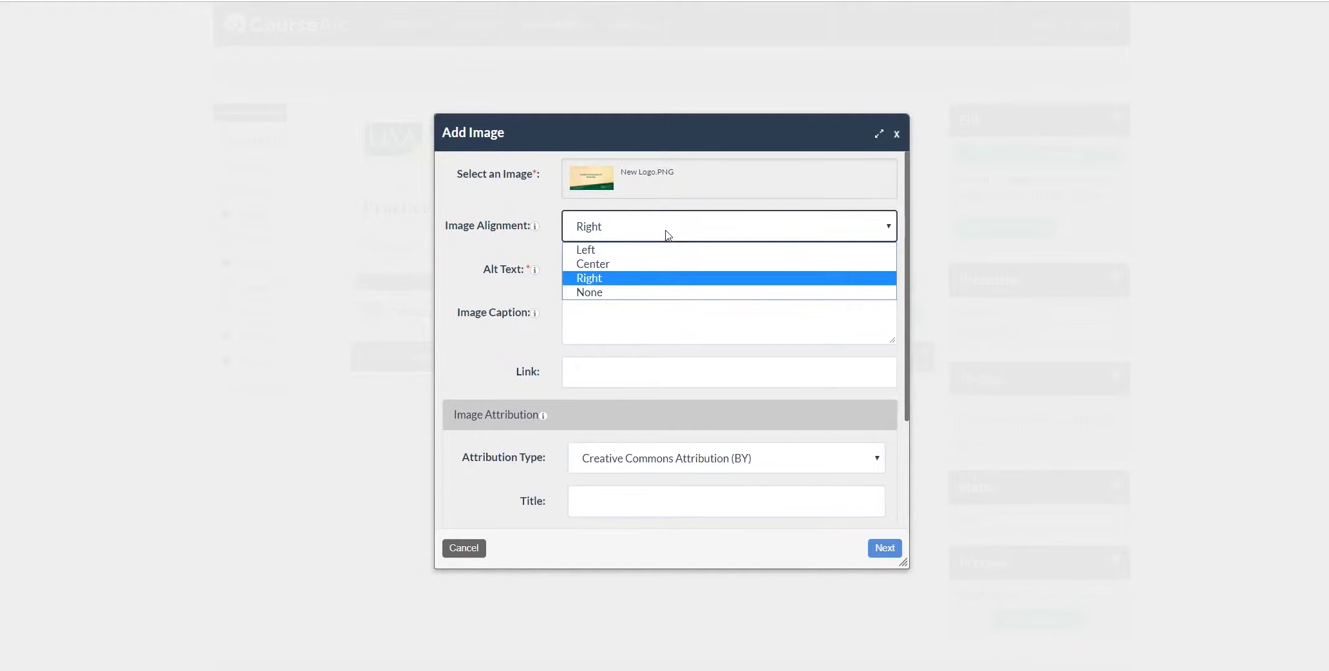
{"action": "left_click", "coordinate": [588, 265]}
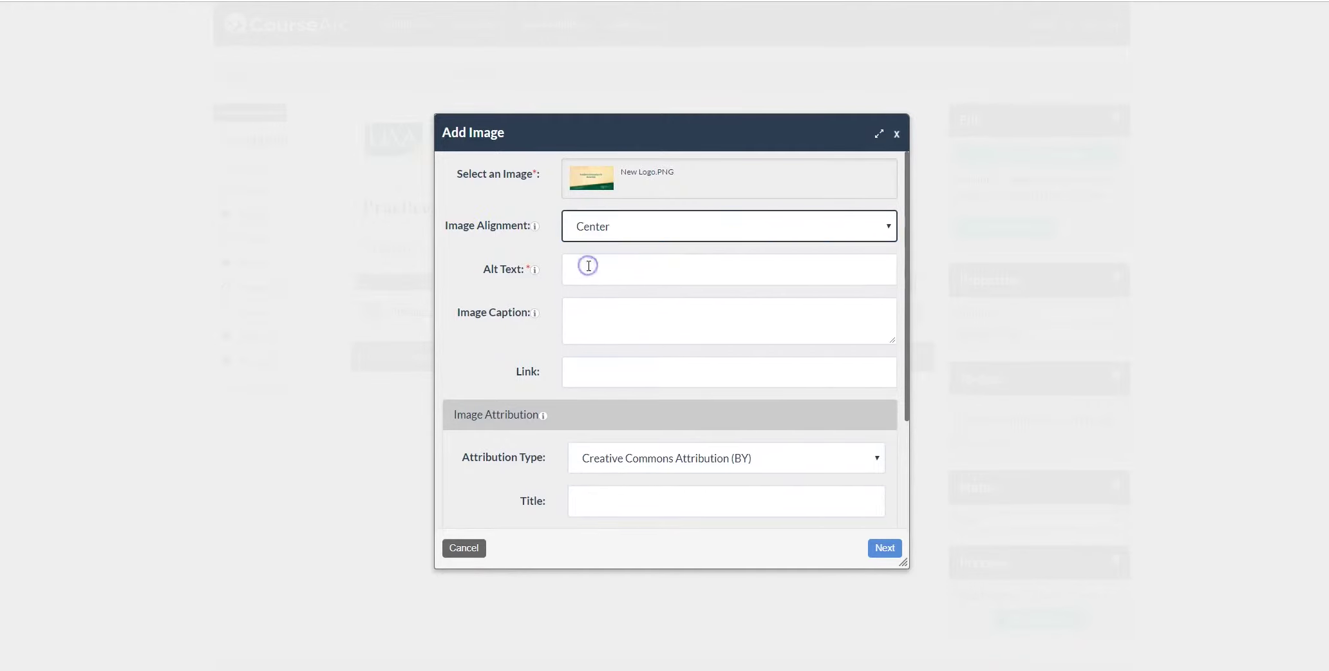
{"action": "left_click", "coordinate": [586, 270]}
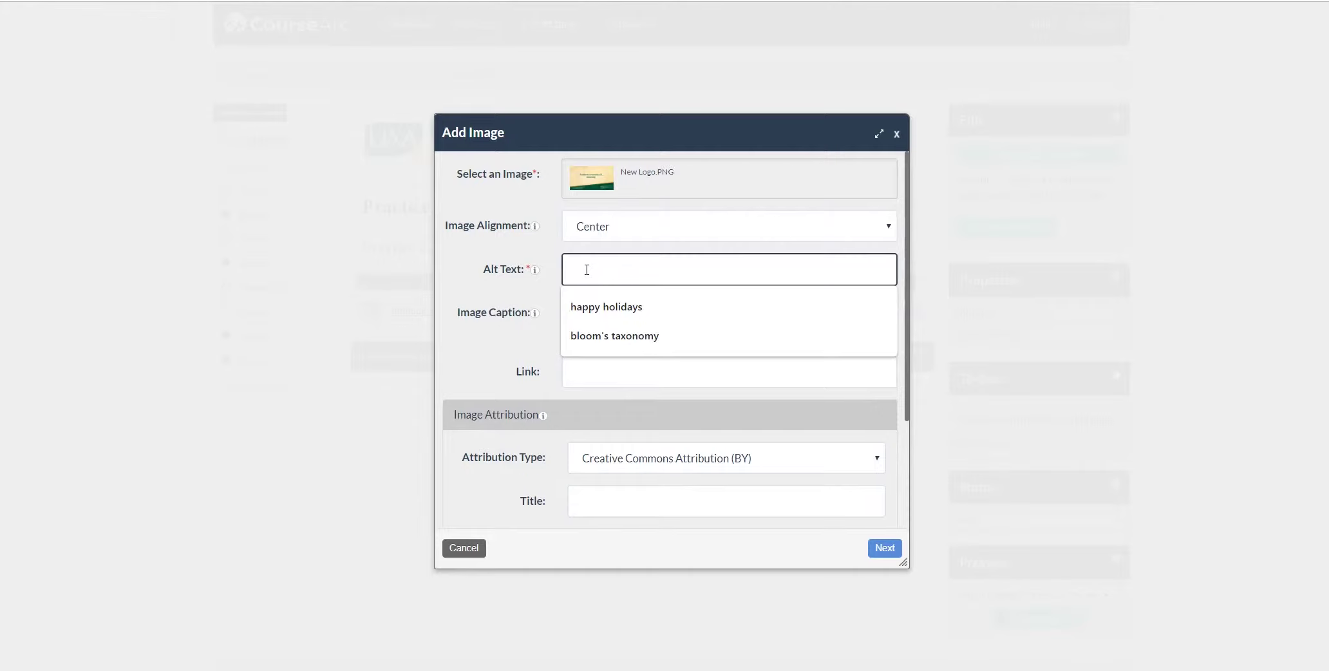
{"action": "type", "text": "New"}
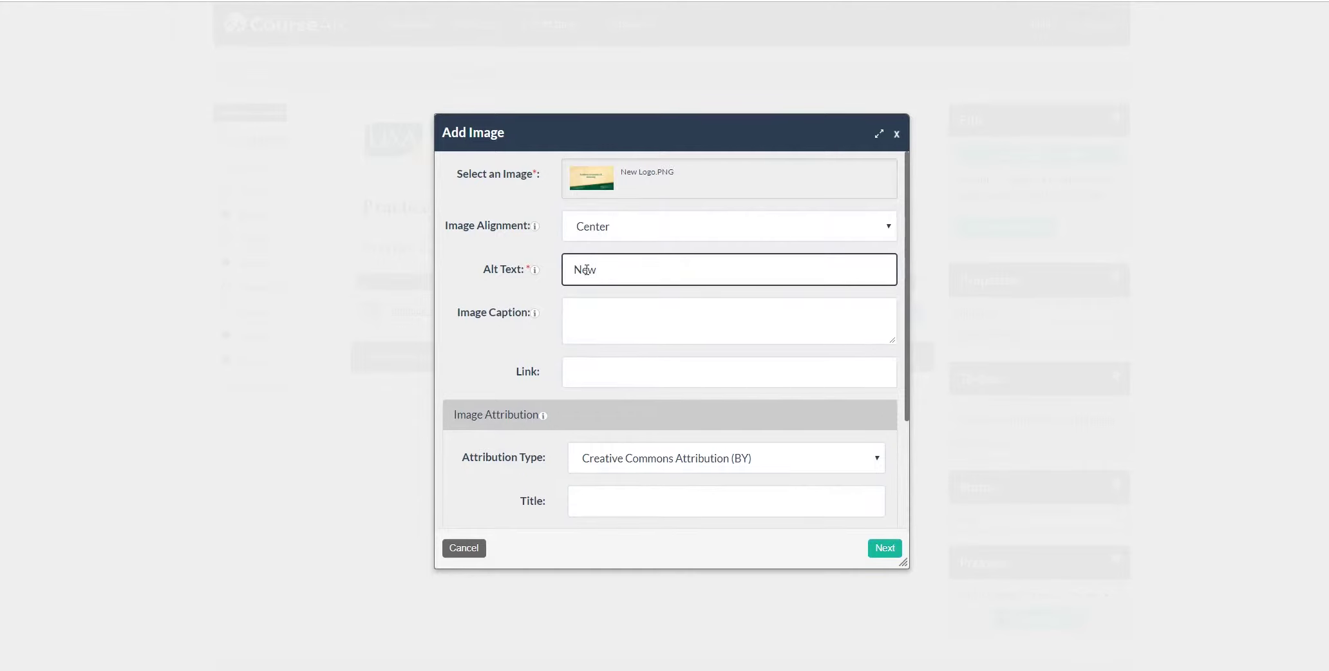
{"action": "type", "text": " Logo for AI&E"}
{"action": "left_click", "coordinate": [604, 309]}
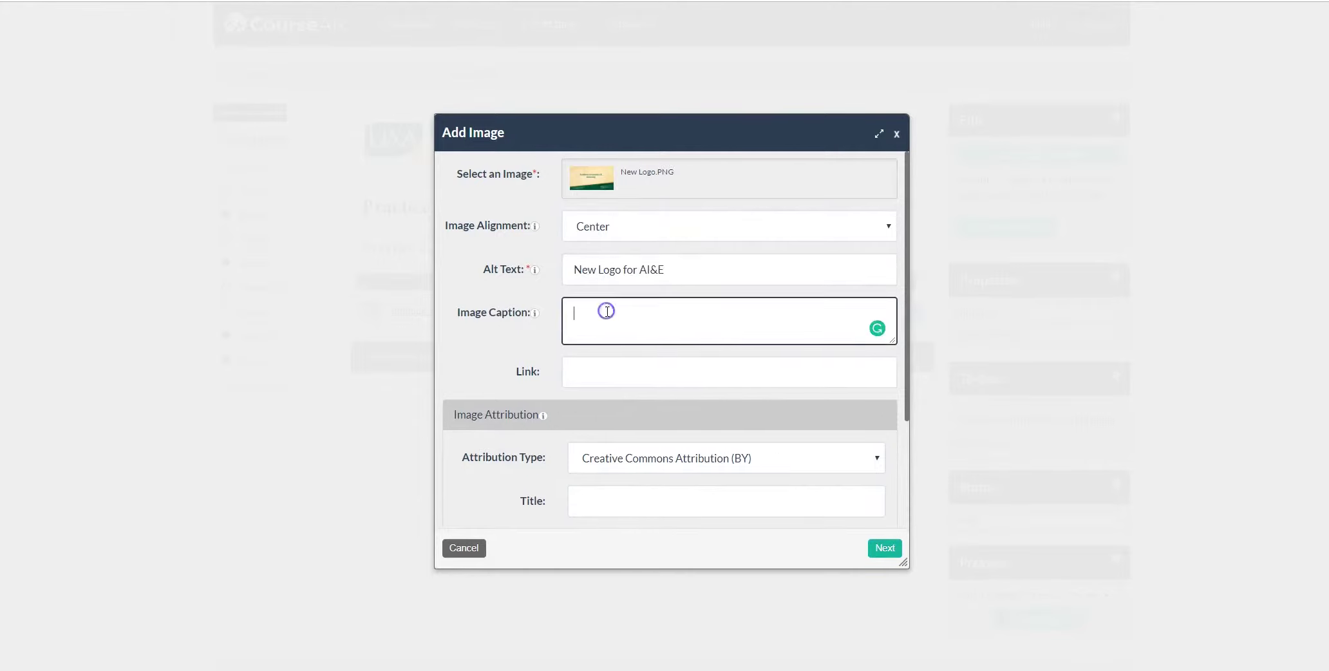
{"action": "left_click", "coordinate": [599, 371]}
Keep the CC BY licence, resize the logo to 668 pixels wide, and add it.
{"action": "scroll", "coordinate": [644, 376], "scroll_direction": "down", "scroll_amount": 2}
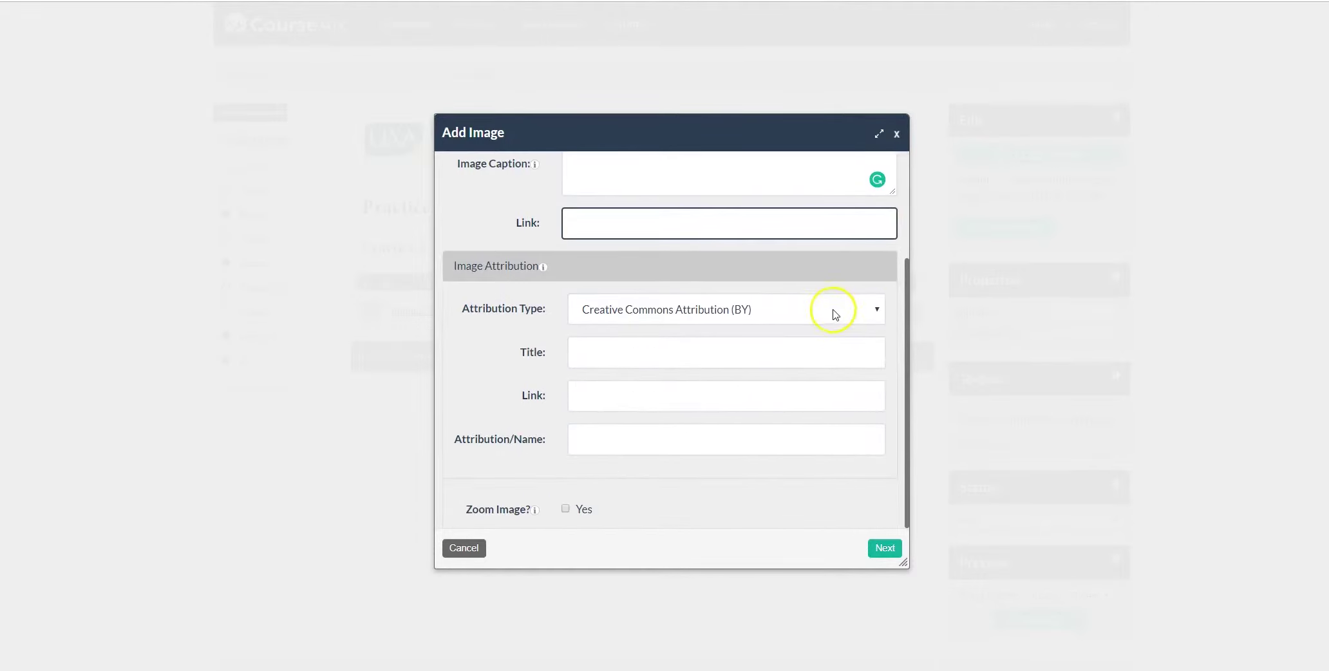
{"action": "left_click", "coordinate": [855, 317]}
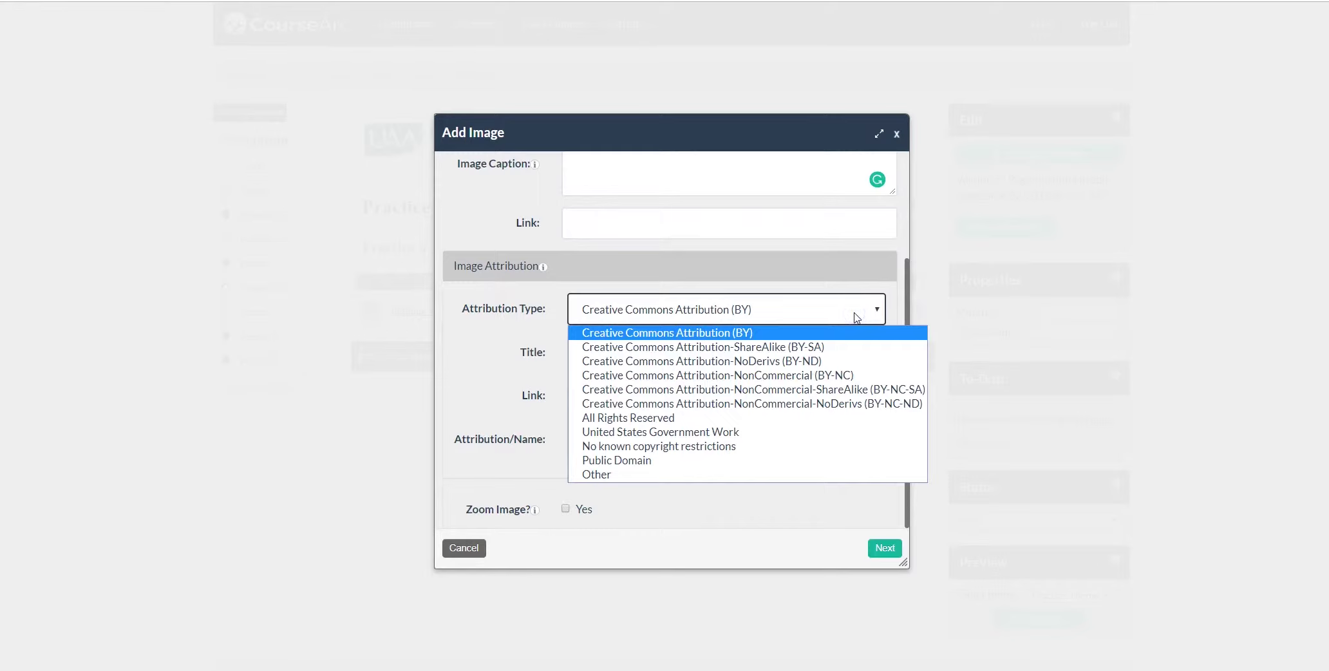
{"action": "left_click", "coordinate": [709, 333]}
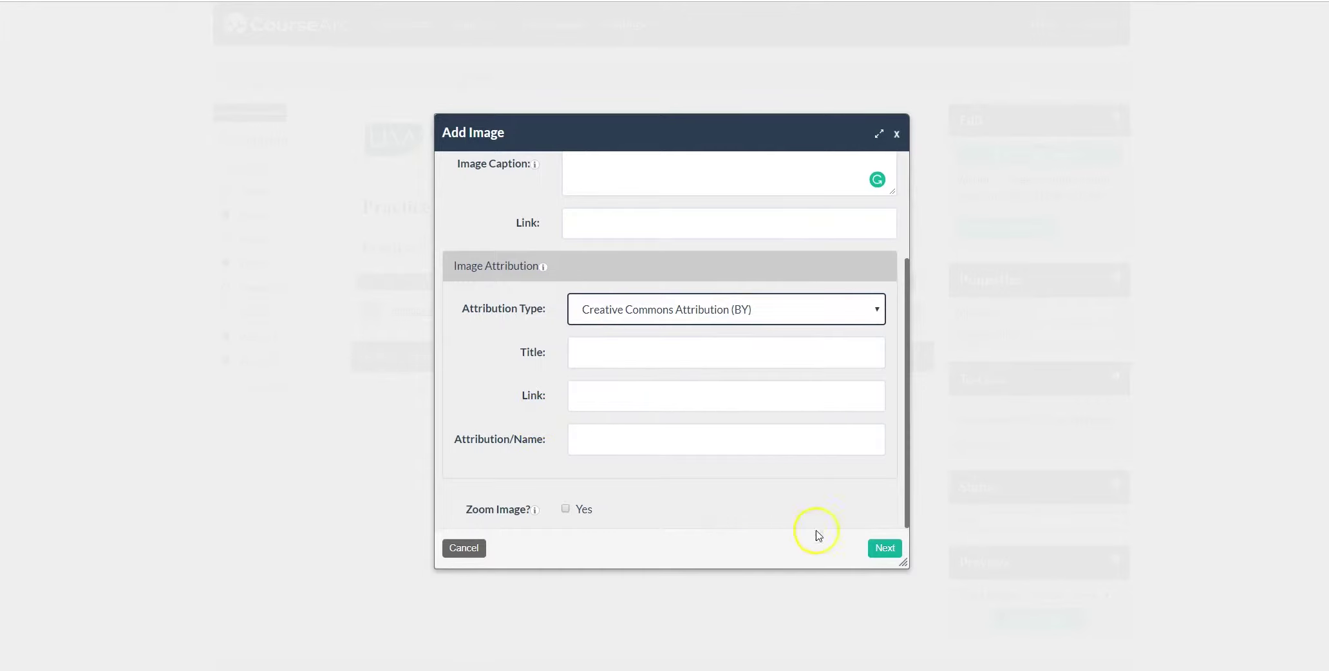
{"action": "left_click", "coordinate": [882, 548]}
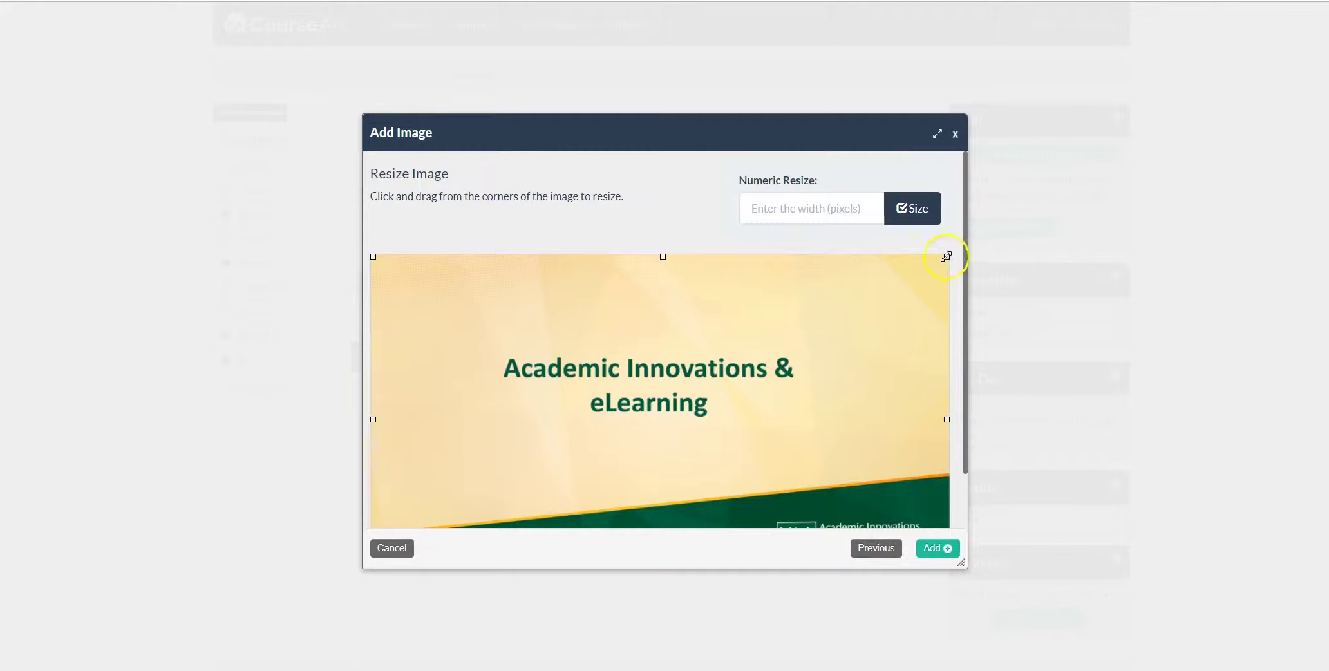
{"action": "left_click_drag", "start_coordinate": [946, 257], "coordinate": [637, 311]}
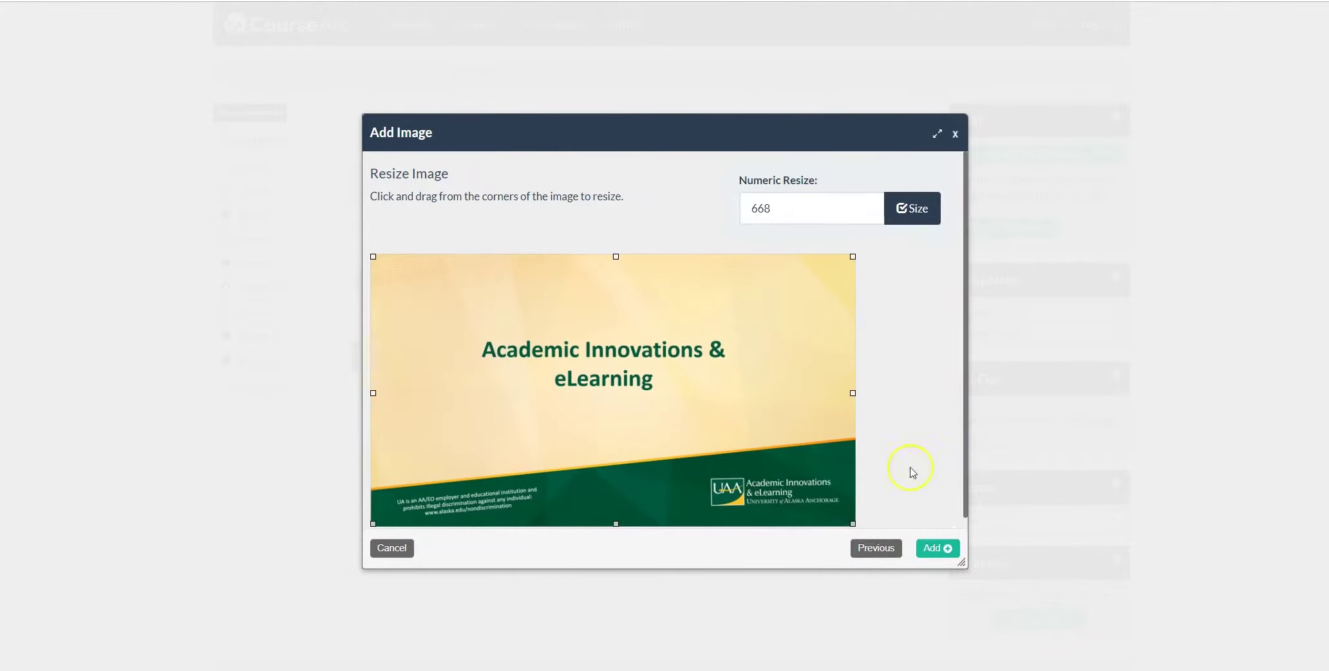
{"action": "left_click", "coordinate": [937, 549]}
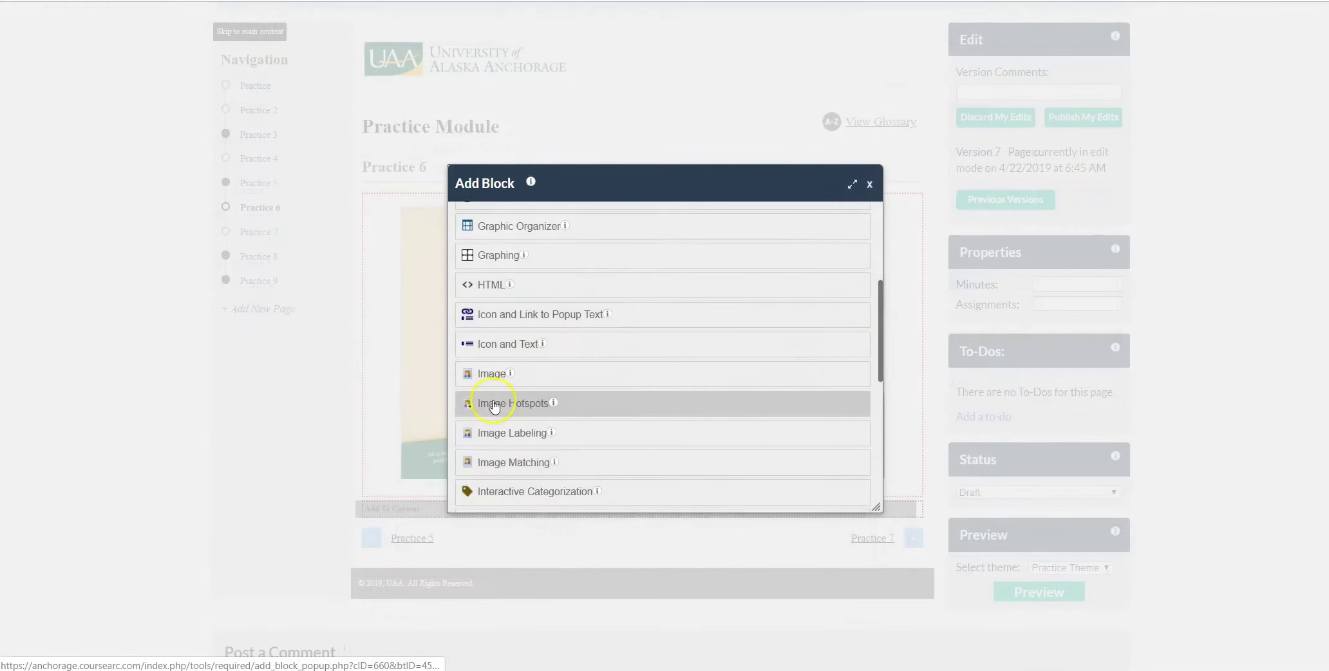
Start an Image Hotspots block using the Blank Water Cycle Childsci dot org.jpg picture.
{"action": "left_click", "coordinate": [490, 408]}
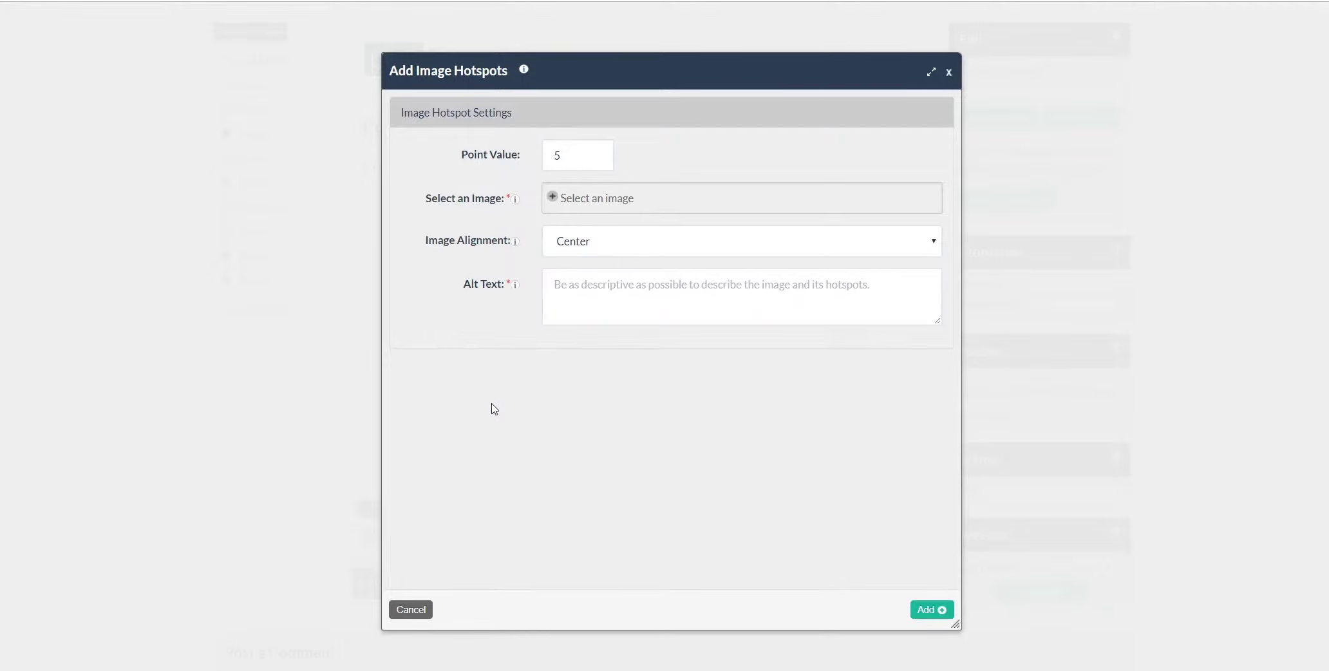
{"action": "left_click", "coordinate": [594, 152]}
{"action": "left_click", "coordinate": [594, 198]}
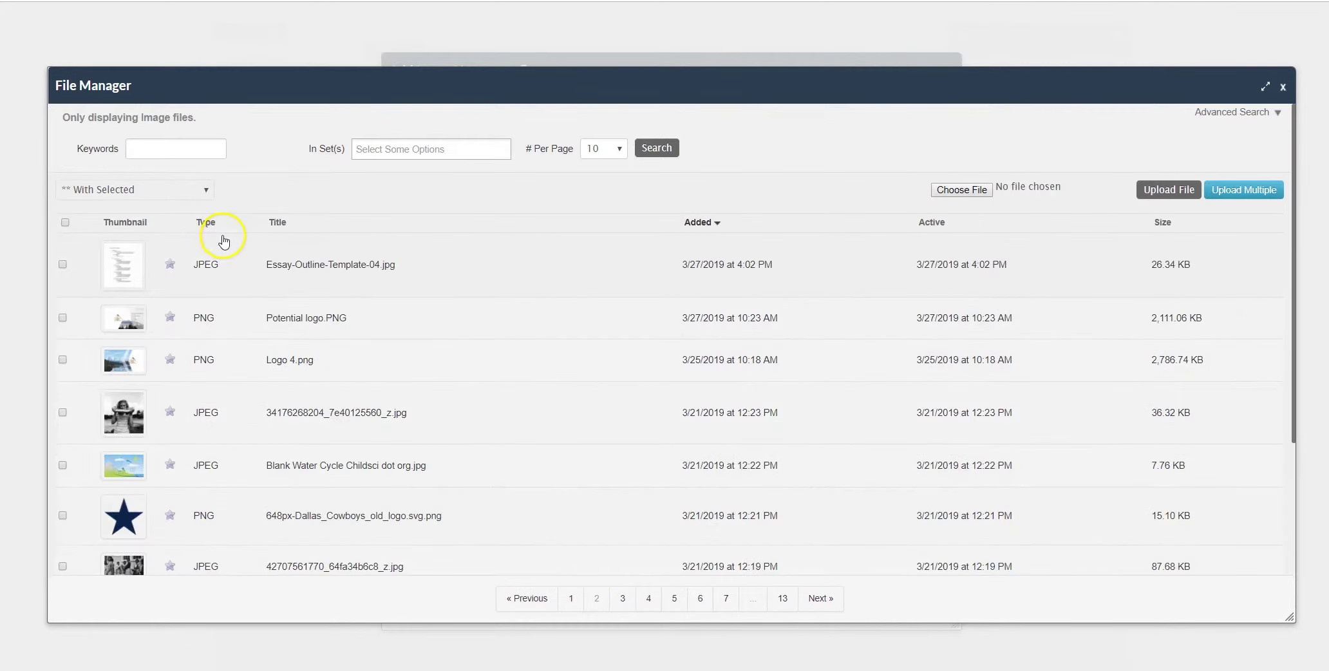
{"action": "scroll", "coordinate": [163, 256], "scroll_direction": "down", "scroll_amount": 3}
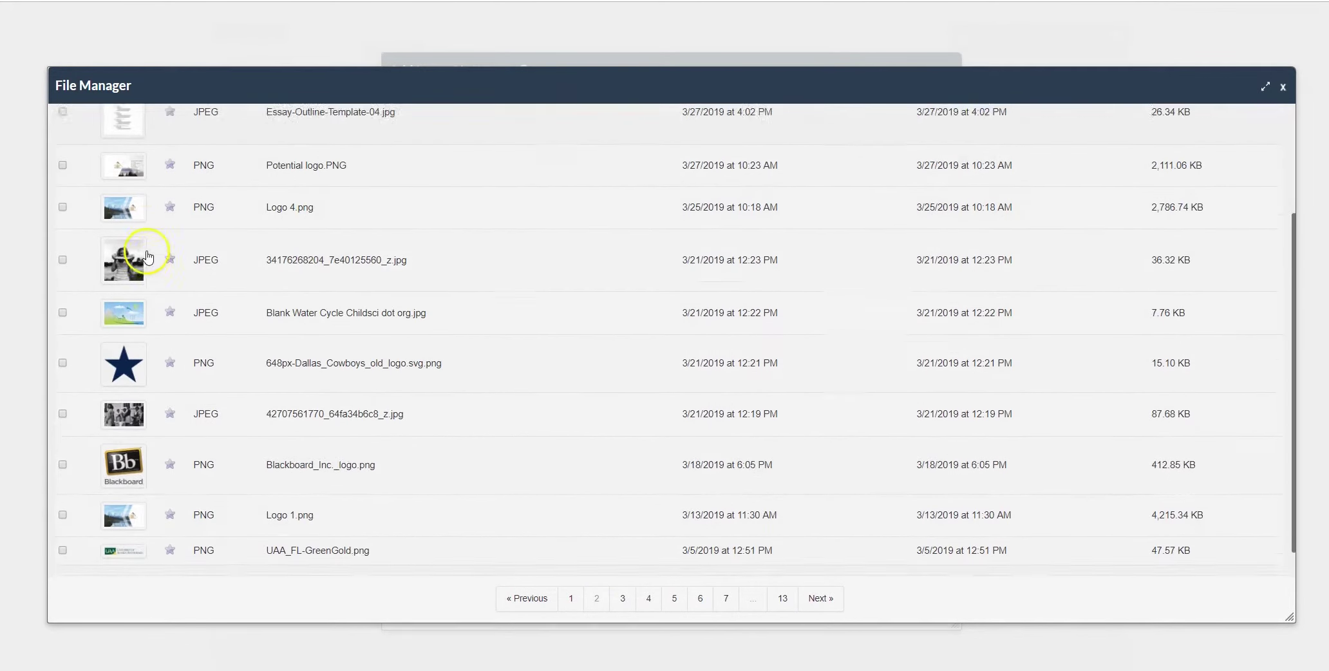
{"action": "left_click", "coordinate": [117, 312]}
{"action": "left_click", "coordinate": [95, 327]}
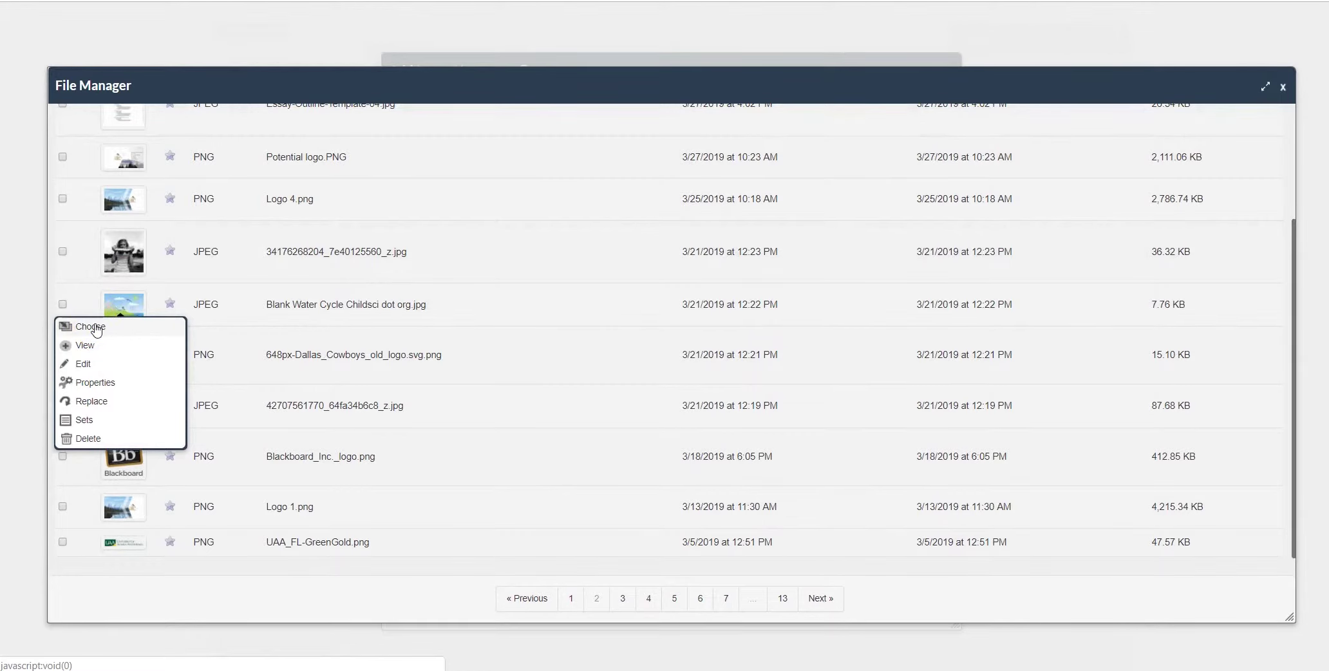
{"action": "scroll", "coordinate": [615, 262], "scroll_direction": "down", "scroll_amount": 3}
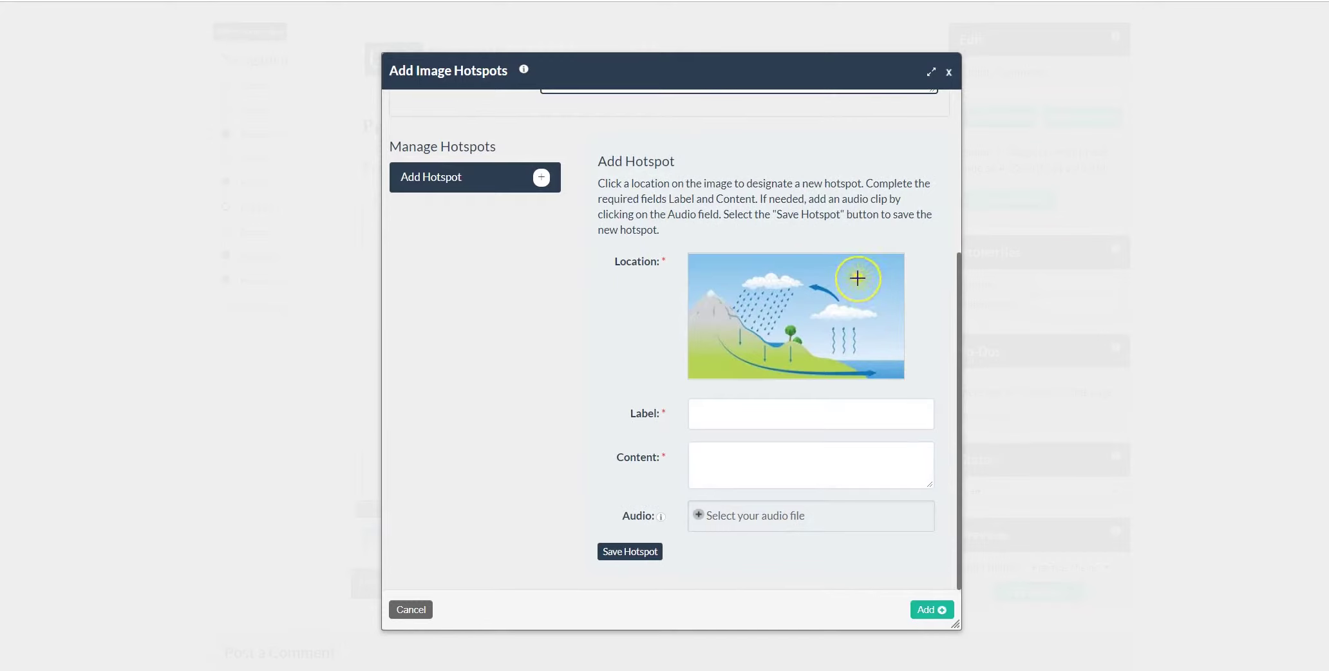
Place a hotspot on the sun with label and content 'Sun', then add the block.
{"action": "left_click", "coordinate": [857, 278]}
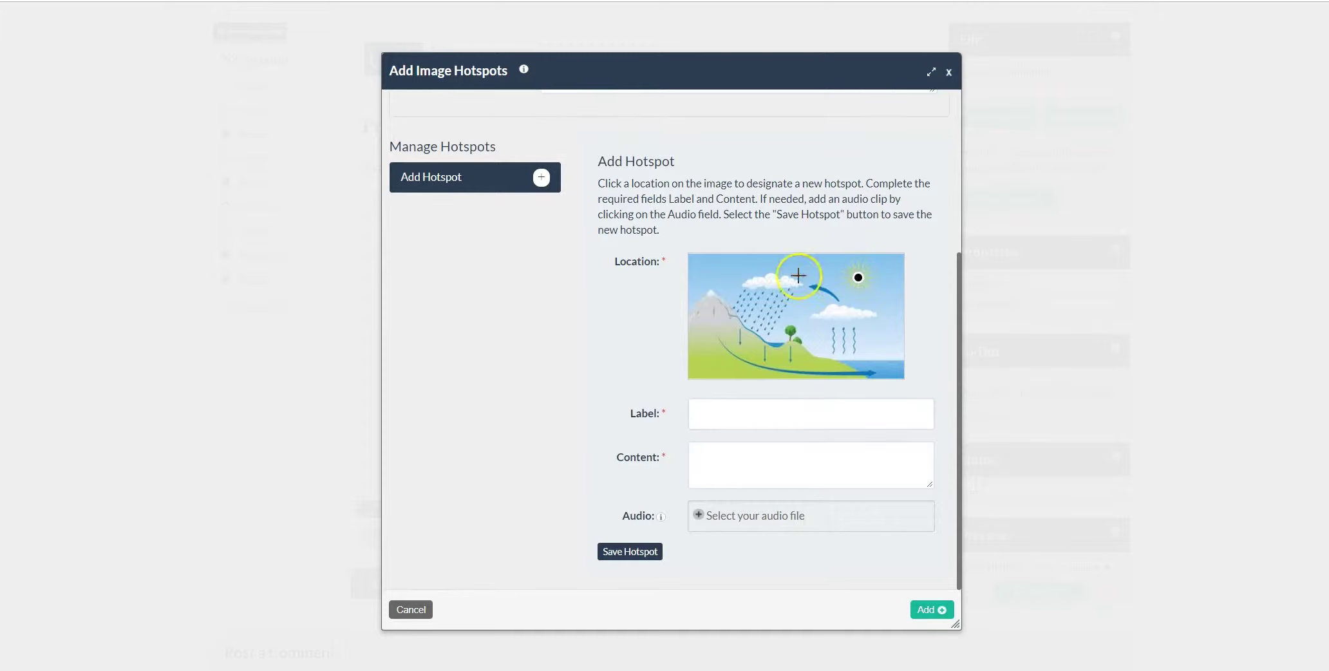
{"action": "left_click", "coordinate": [715, 414]}
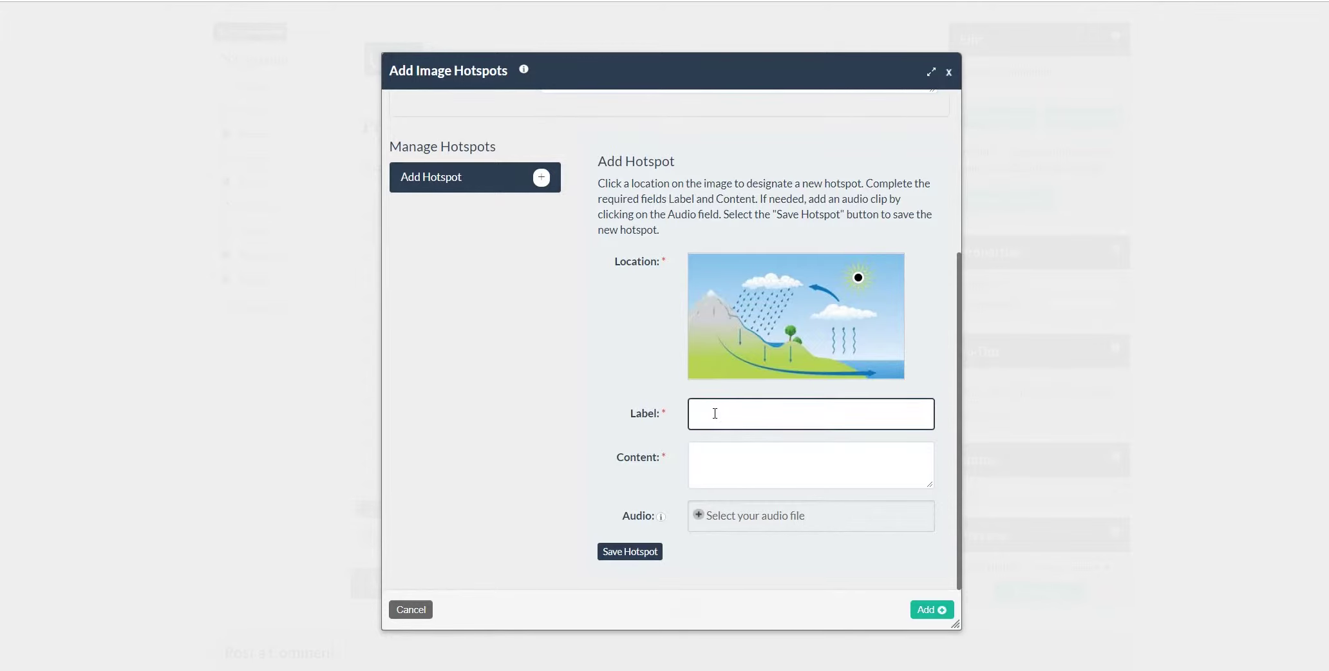
{"action": "type", "text": "Sun"}
{"action": "left_click", "coordinate": [726, 459]}
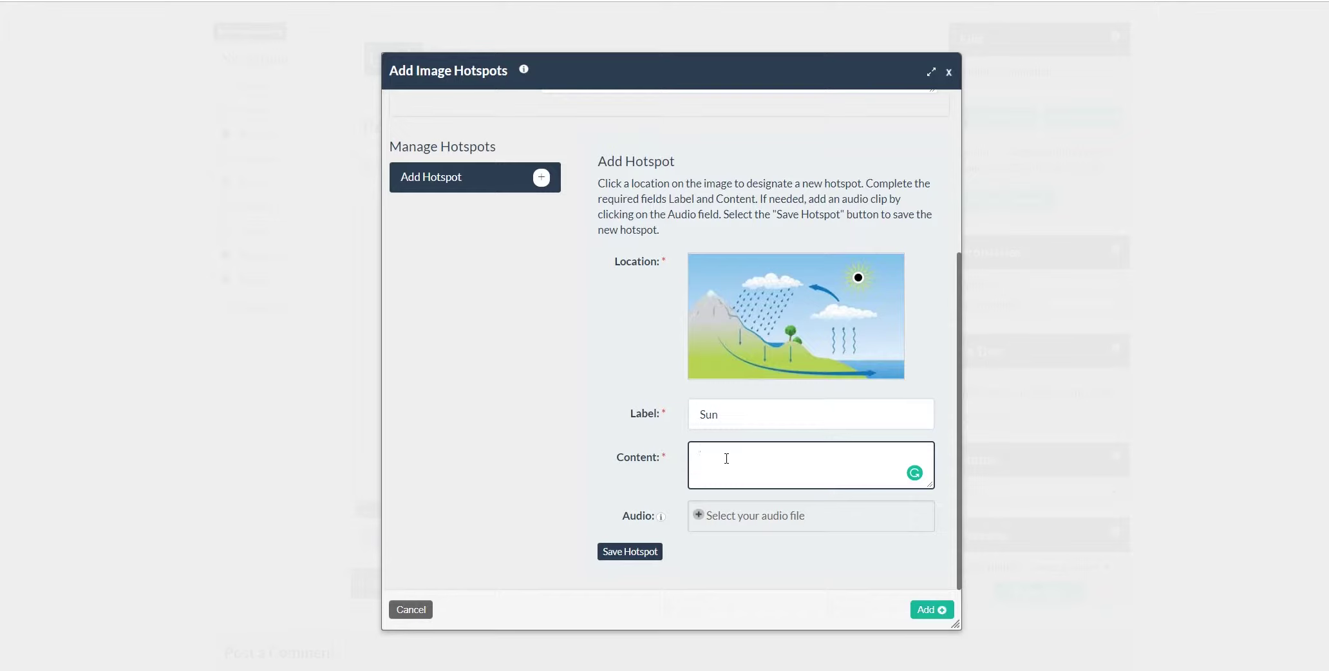
{"action": "type", "text": "Sun"}
{"action": "left_click", "coordinate": [630, 552]}
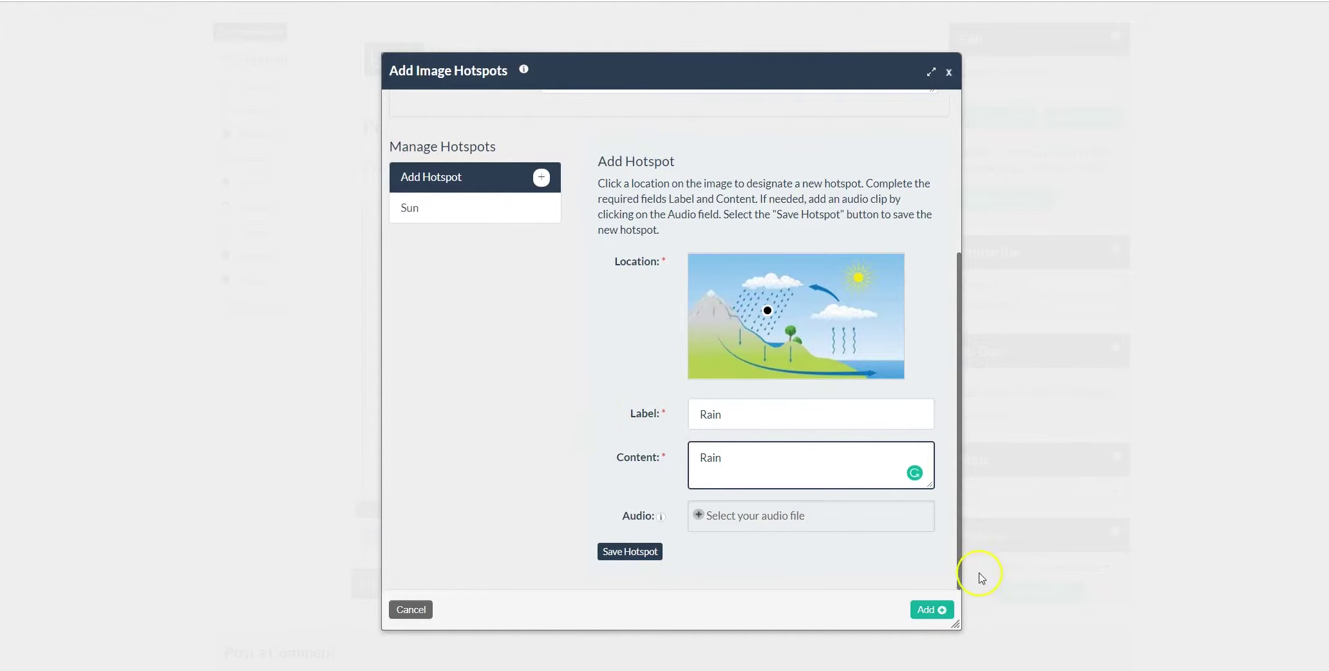
{"action": "left_click", "coordinate": [933, 612]}
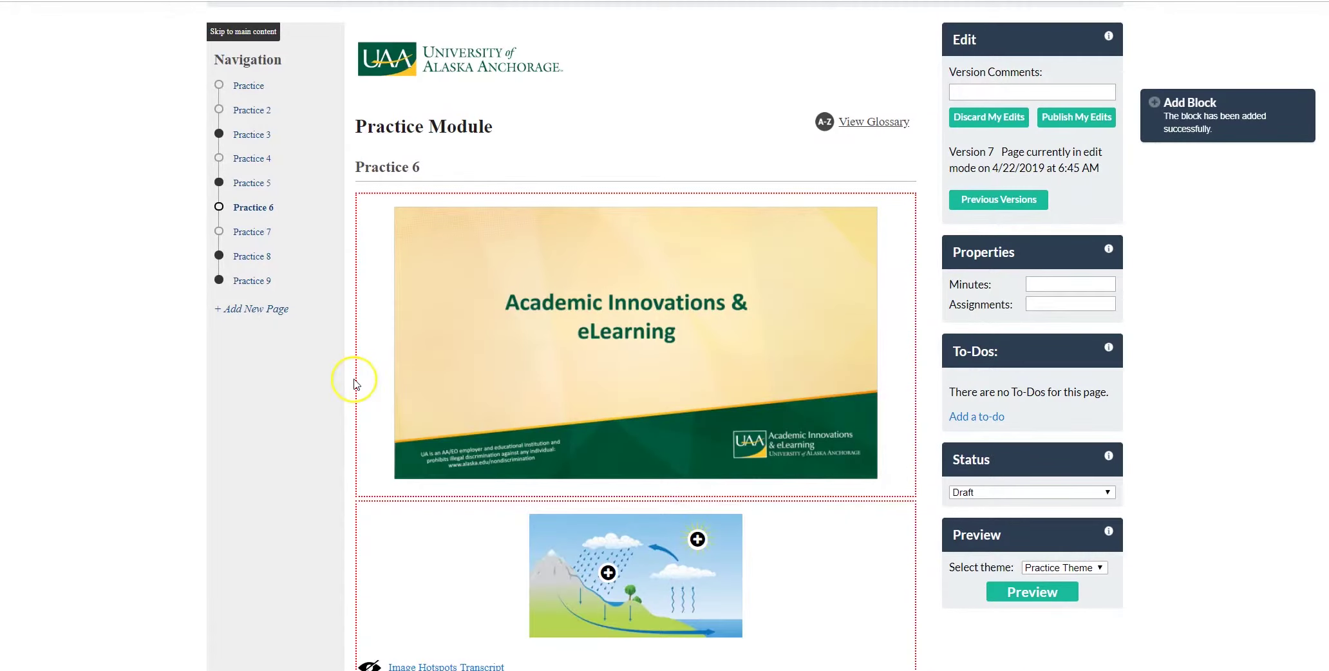
{"action": "scroll", "coordinate": [351, 381], "scroll_direction": "down", "scroll_amount": 5}
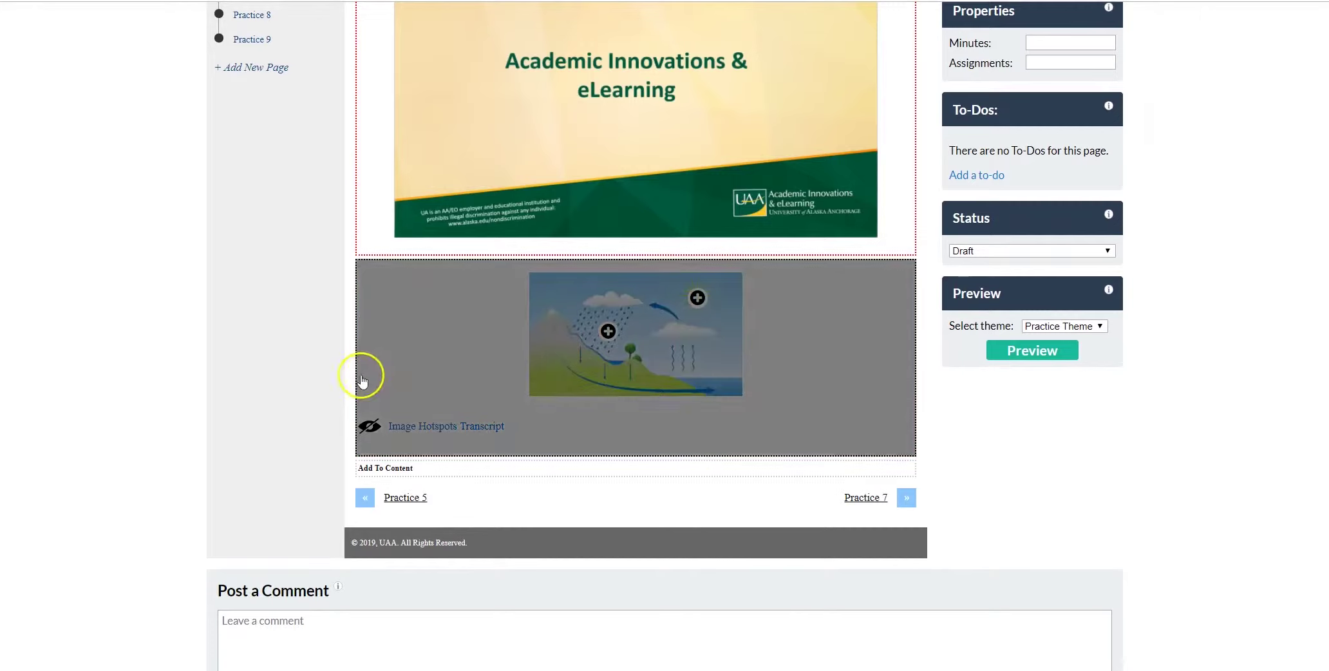
Start an Image Labeling block on the water-cycle picture with alt text 'Water Cycle'.
{"action": "left_click", "coordinate": [614, 473]}
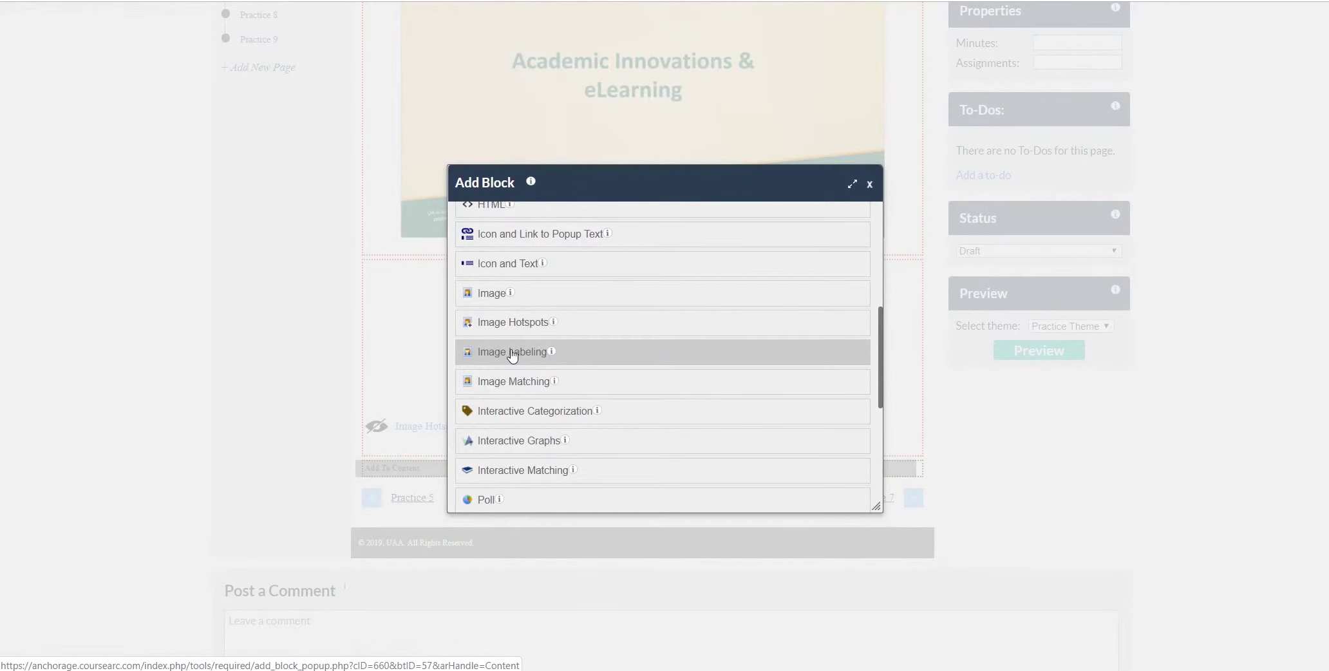
{"action": "left_click", "coordinate": [512, 353]}
{"action": "left_click", "coordinate": [592, 206]}
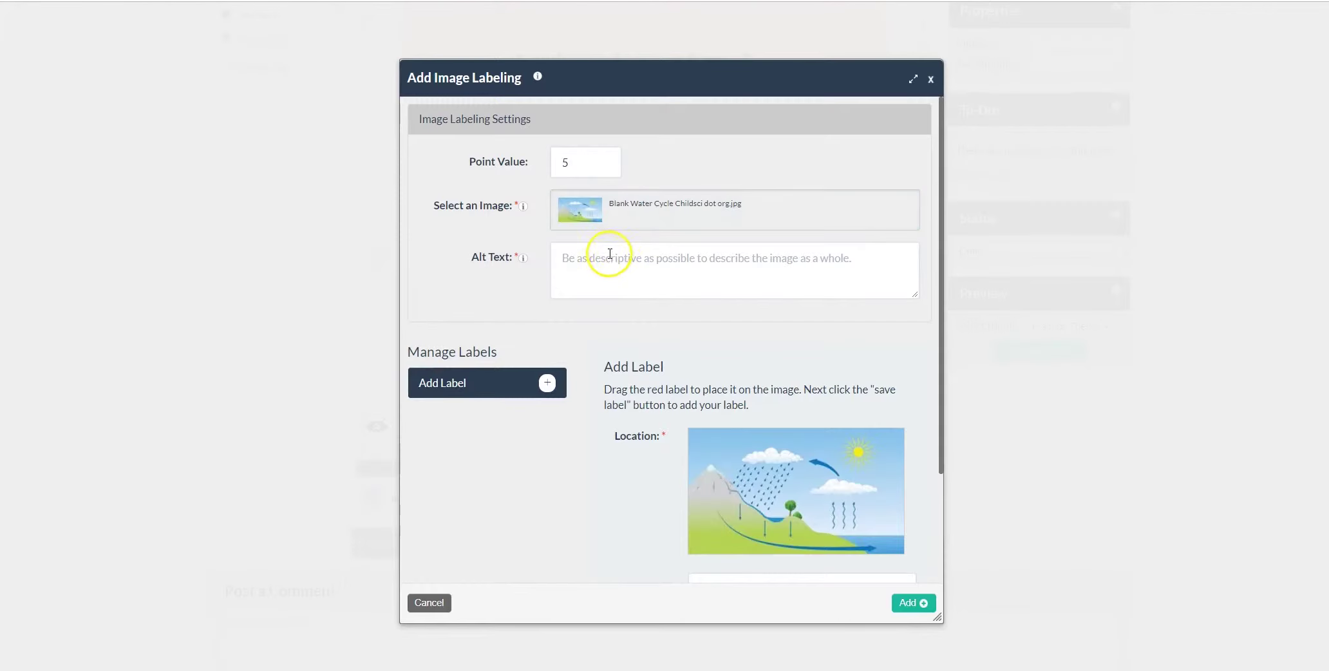
{"action": "left_click", "coordinate": [606, 258]}
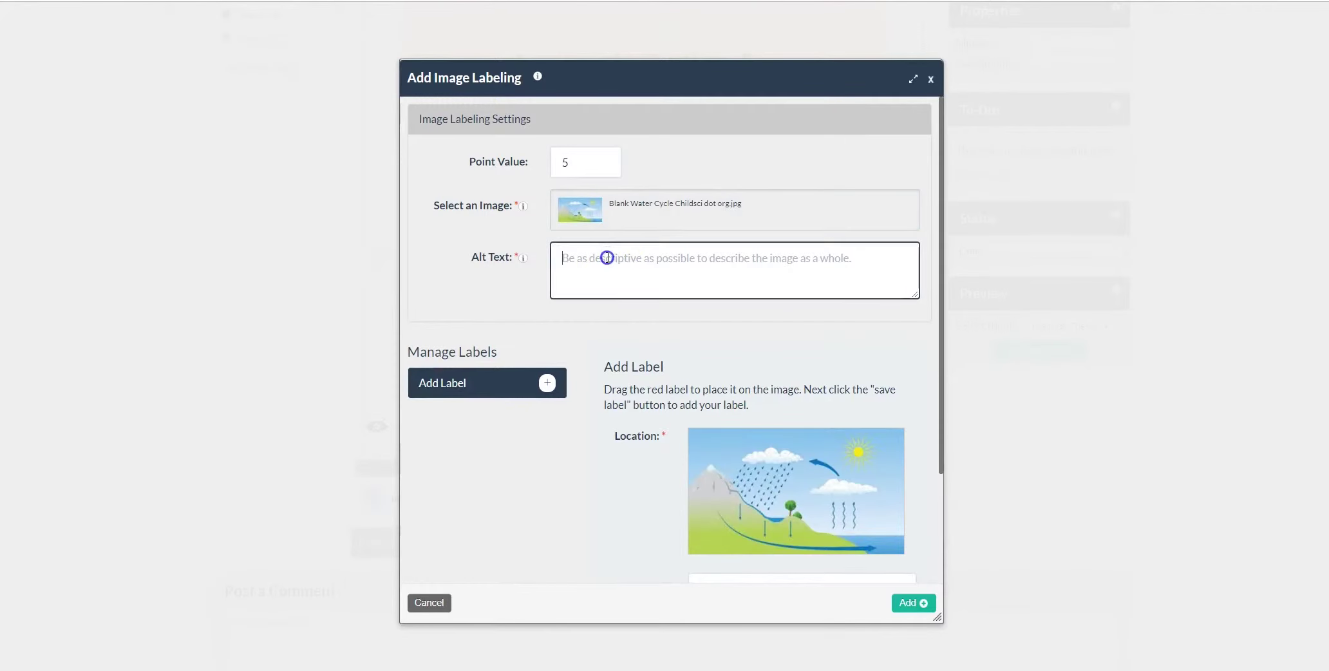
{"action": "type", "text": "Wat"}
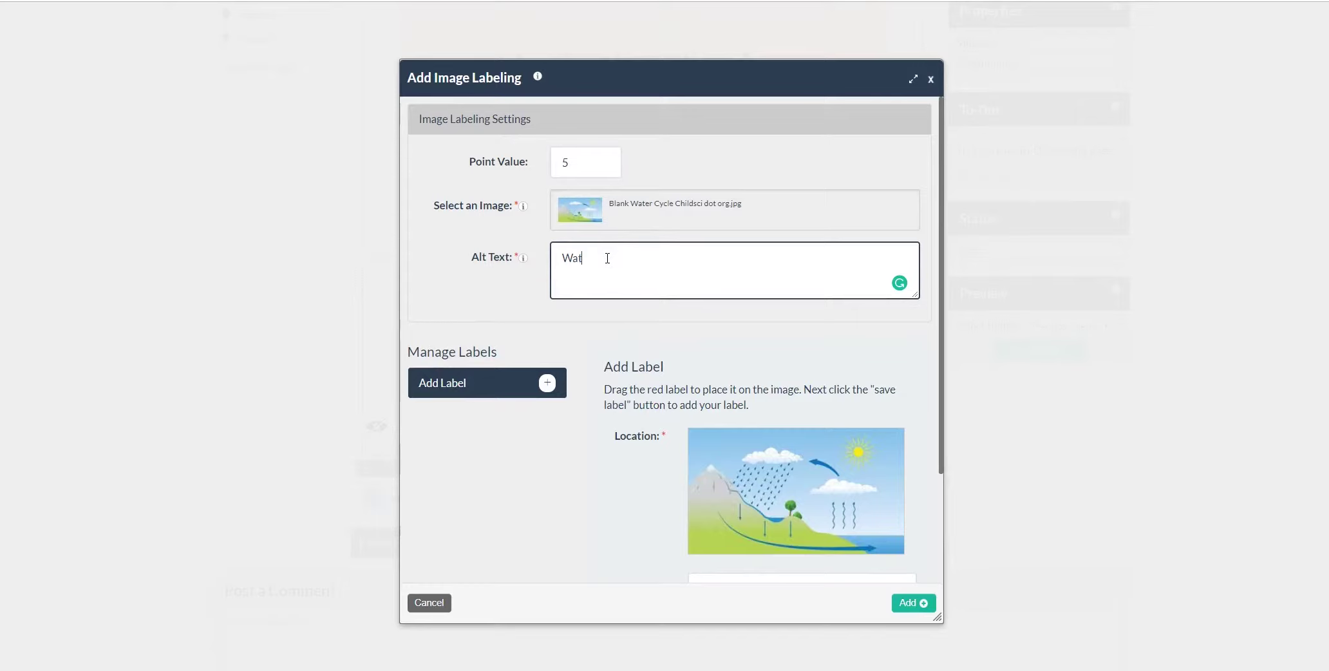
{"action": "type", "text": "er Cylce"}
{"action": "scroll", "coordinate": [671, 337], "scroll_direction": "down", "scroll_amount": 2}
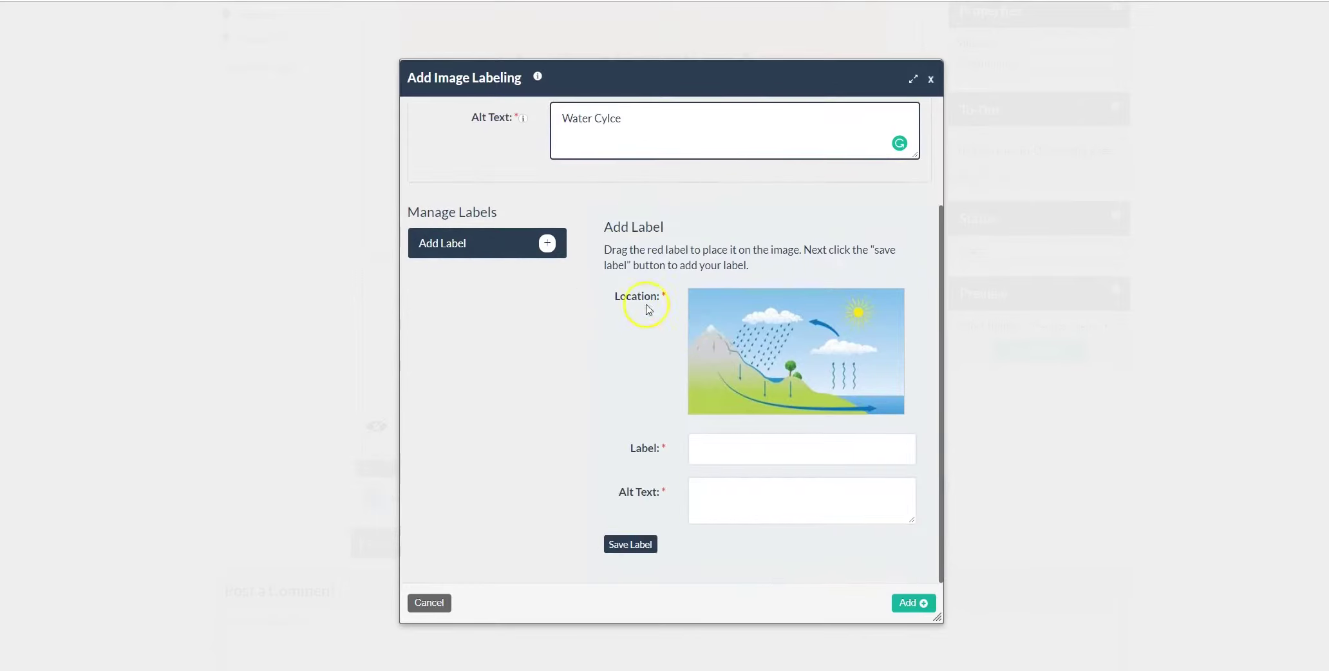
Add an Evaporation label near the sea, with Evaporation as its alt text.
{"action": "left_click", "coordinate": [535, 245]}
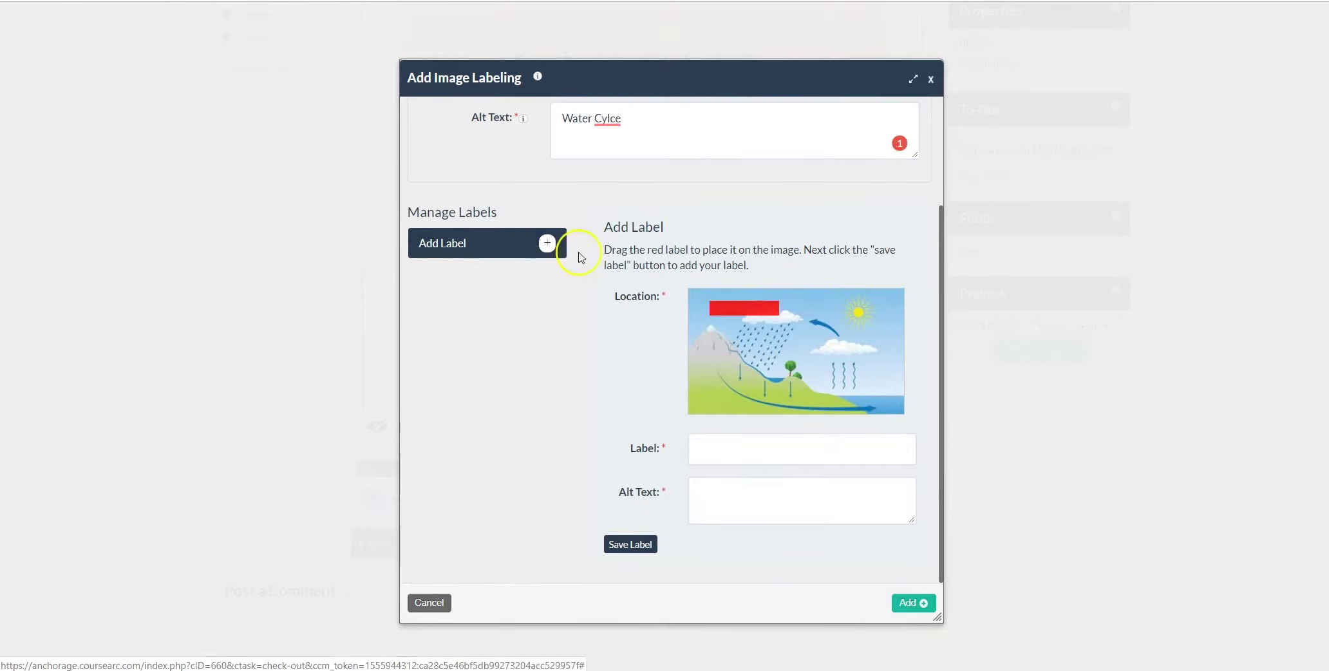
{"action": "left_click_drag", "start_coordinate": [765, 307], "coordinate": [880, 369]}
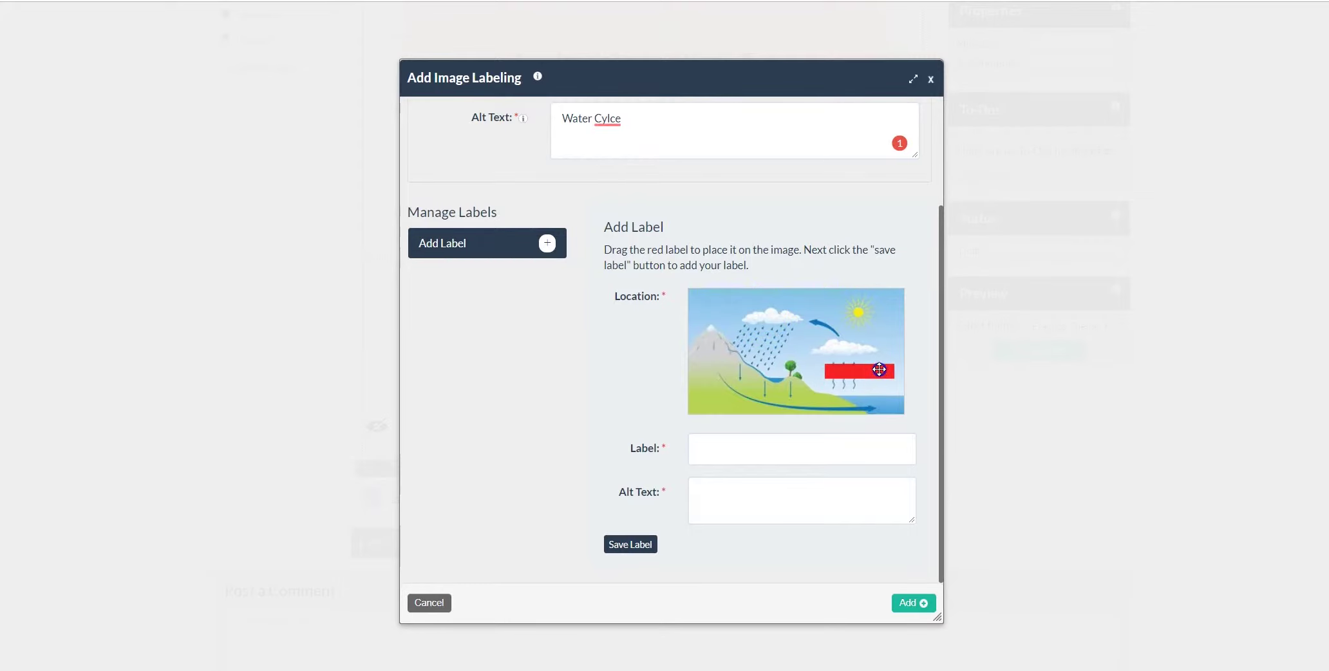
{"action": "left_click", "coordinate": [733, 444]}
{"action": "type", "text": "Evaporation"}
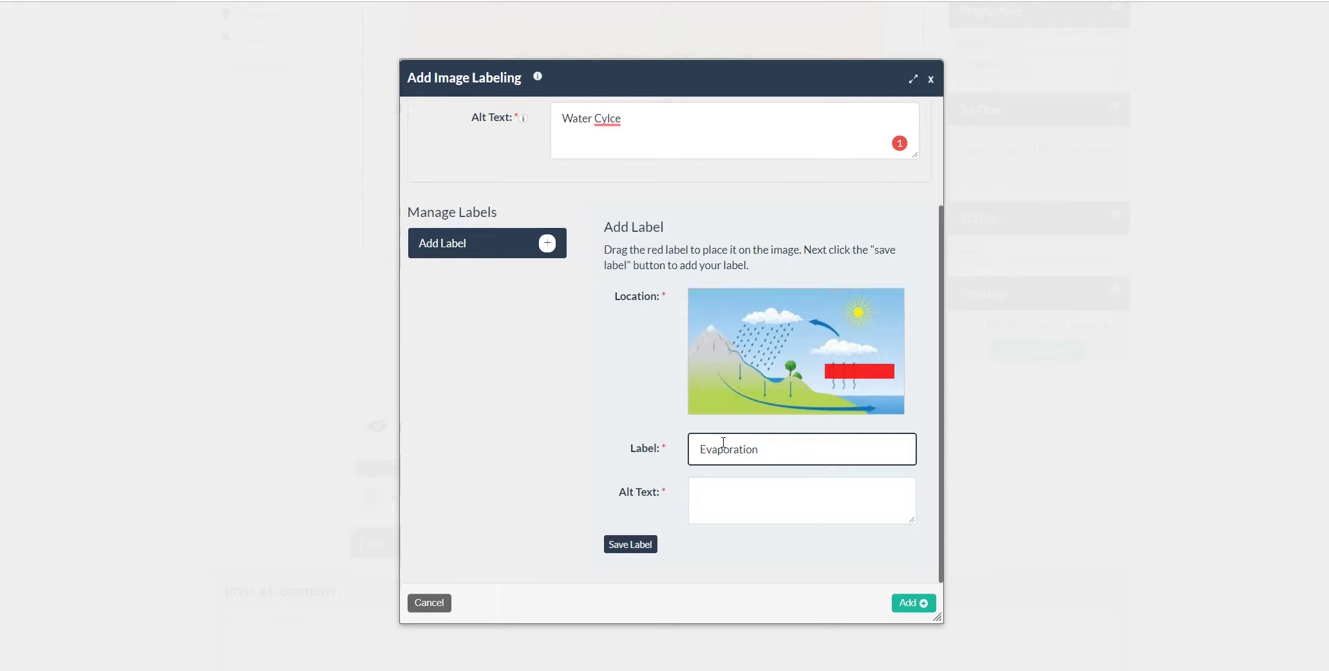
{"action": "left_click", "coordinate": [734, 497]}
{"action": "left_click_drag", "start_coordinate": [758, 449], "coordinate": [692, 443]}
{"action": "key", "text": "ctrl+c"}
{"action": "left_click", "coordinate": [720, 498]}
{"action": "key", "text": "ctrl+v"}
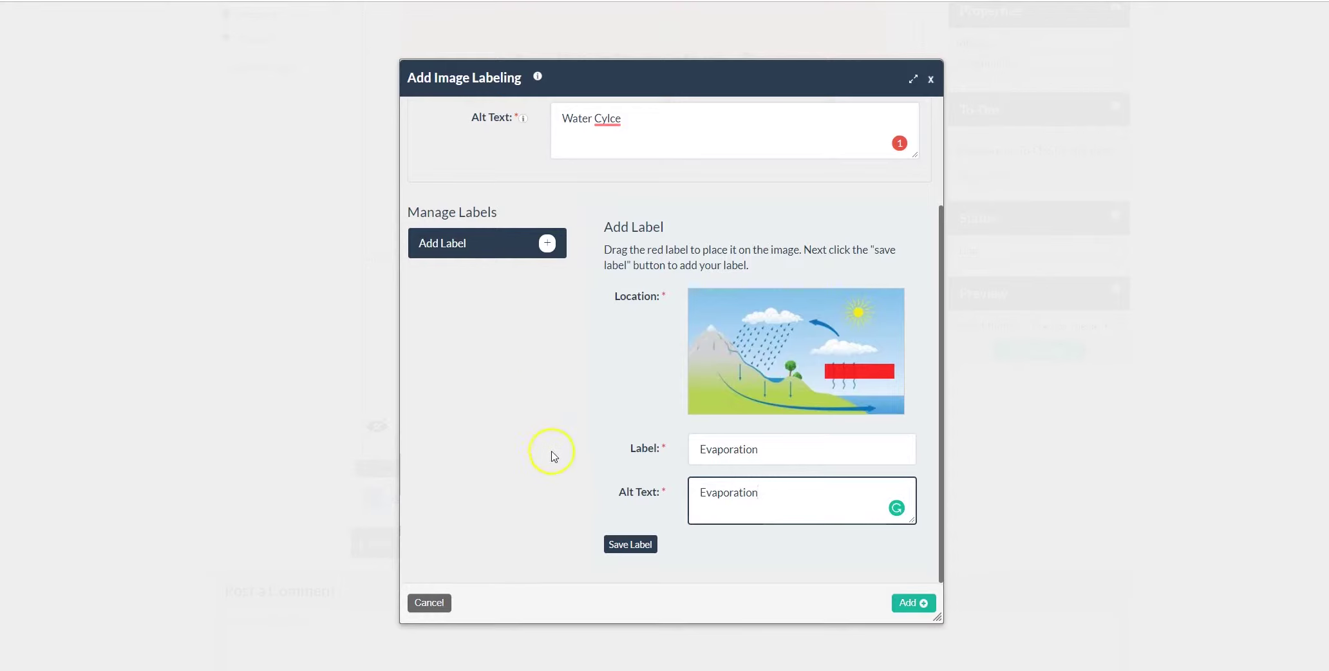
{"action": "left_click", "coordinate": [617, 542]}
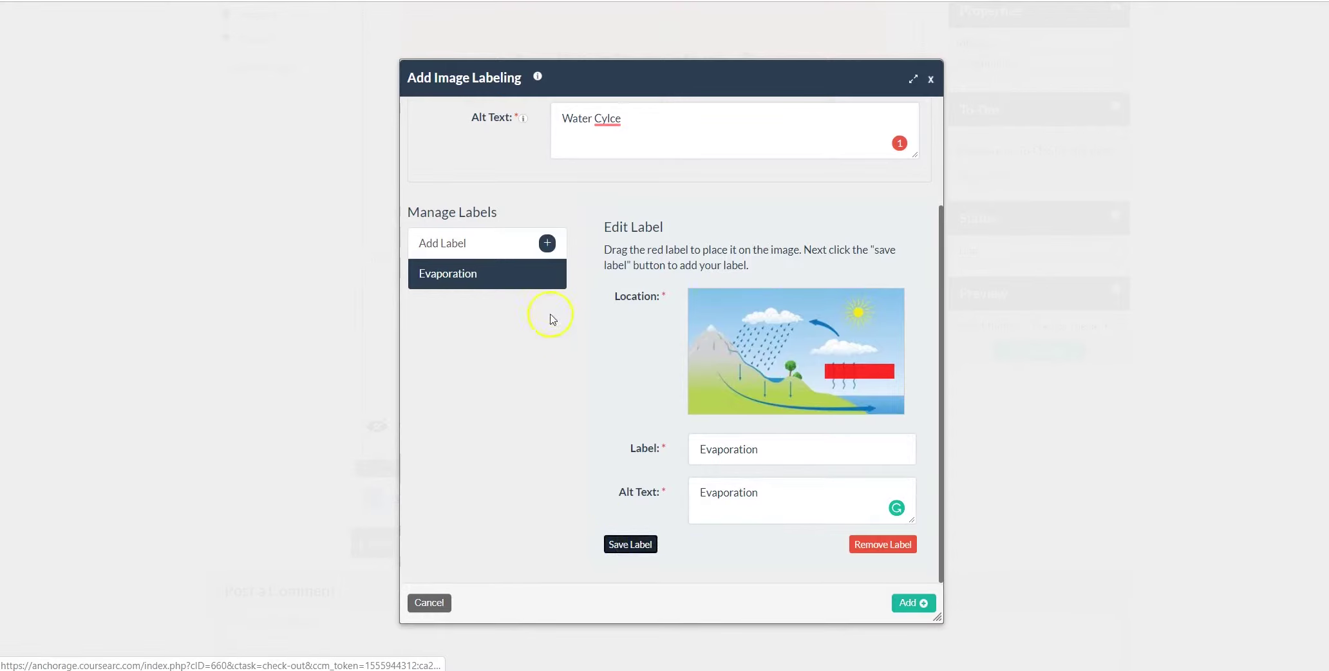
Position another label on the picture and add the labeling block to the page.
{"action": "left_click", "coordinate": [489, 242]}
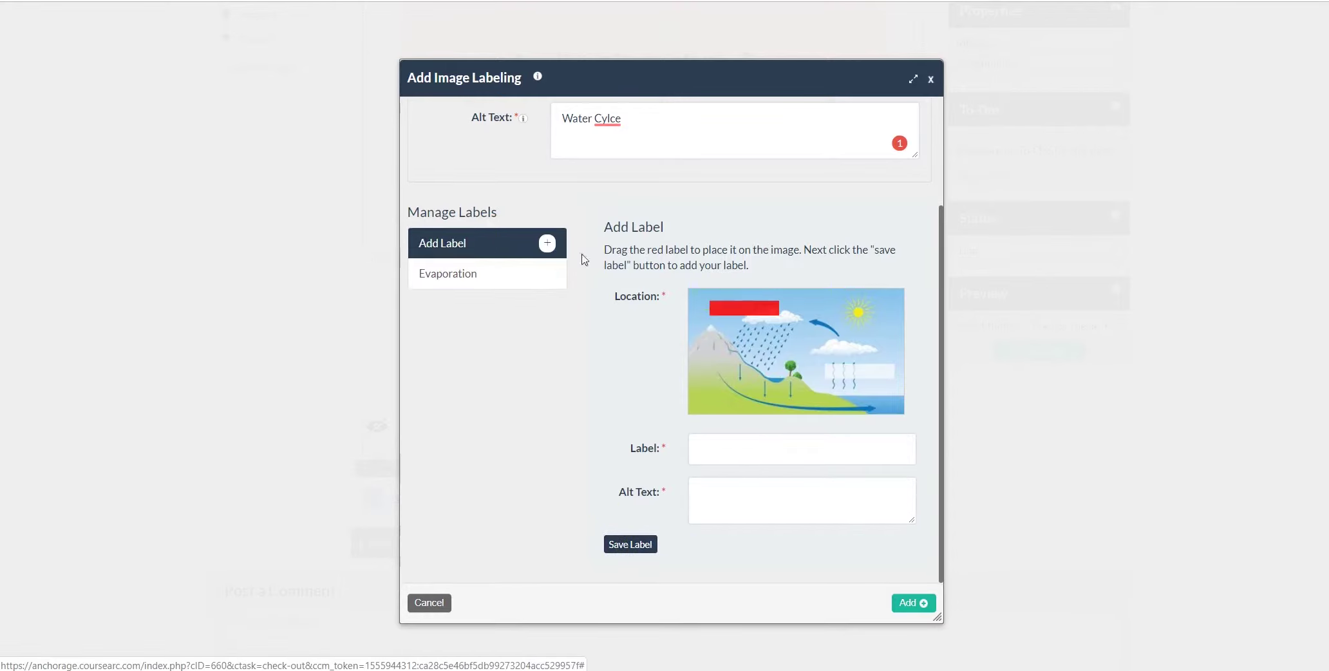
{"action": "left_click_drag", "start_coordinate": [744, 302], "coordinate": [755, 347]}
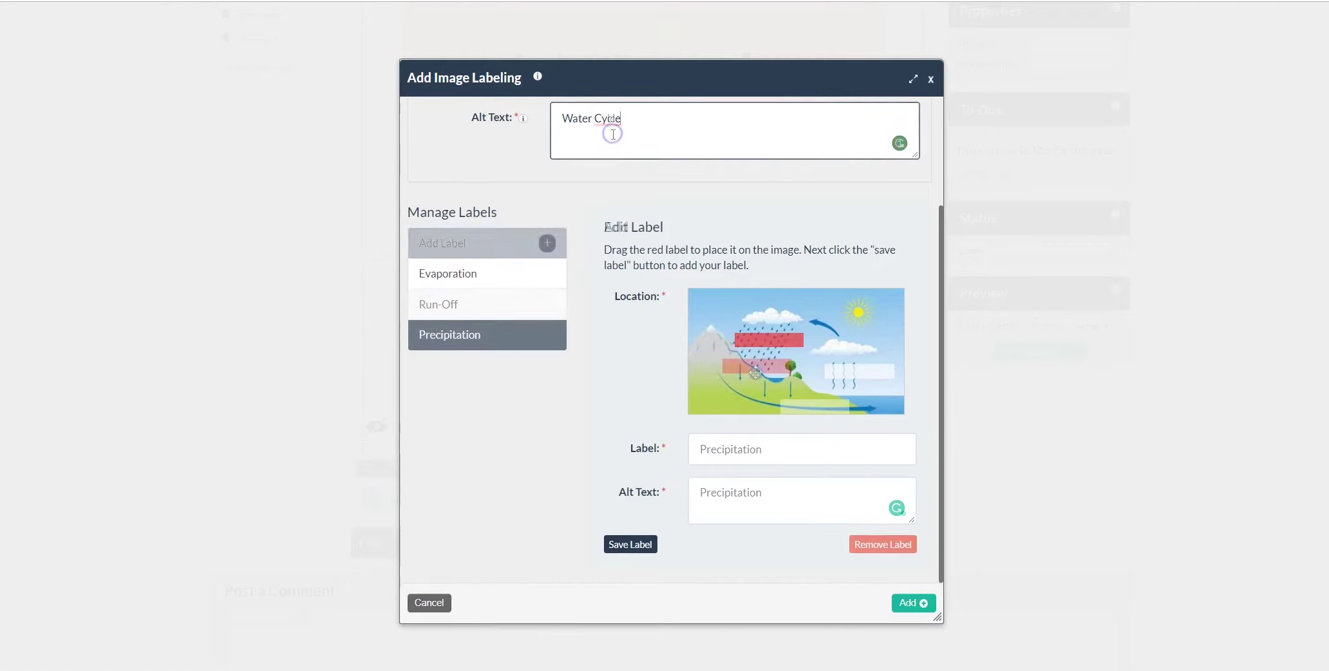
{"action": "left_click", "coordinate": [914, 603]}
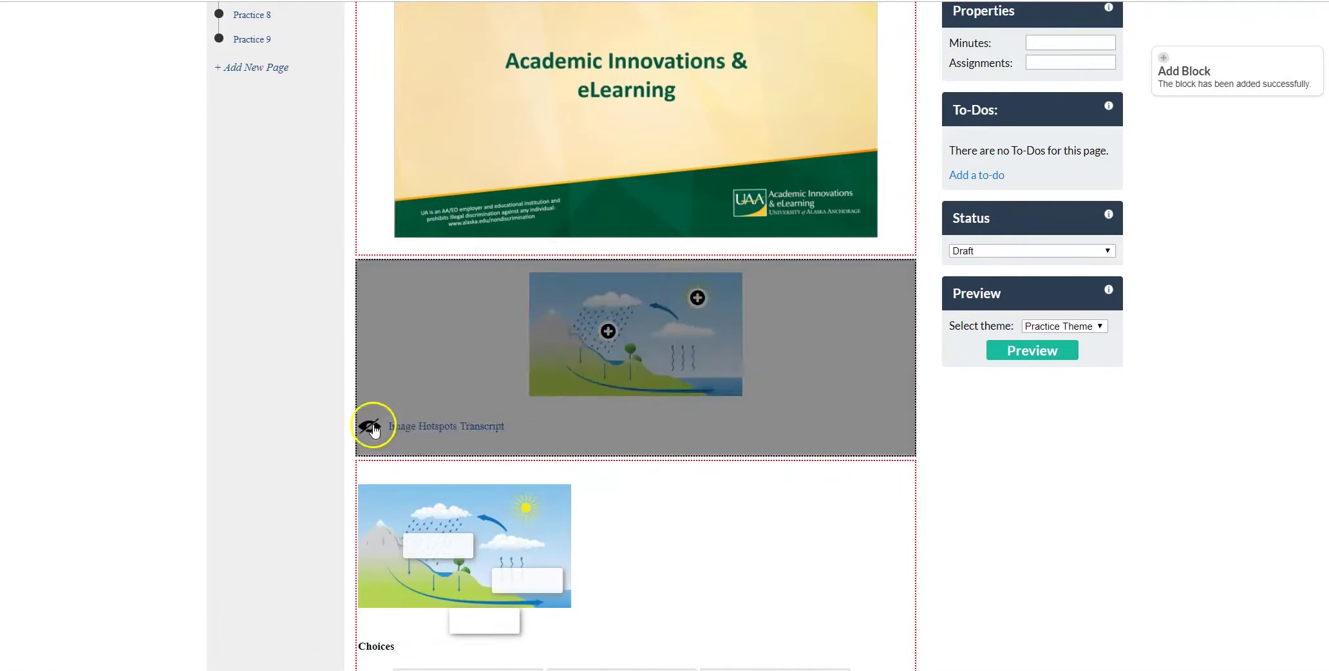
Open the block-type list below the labeling block to find Image Matching.
{"action": "scroll", "coordinate": [261, 406], "scroll_direction": "down", "scroll_amount": 4}
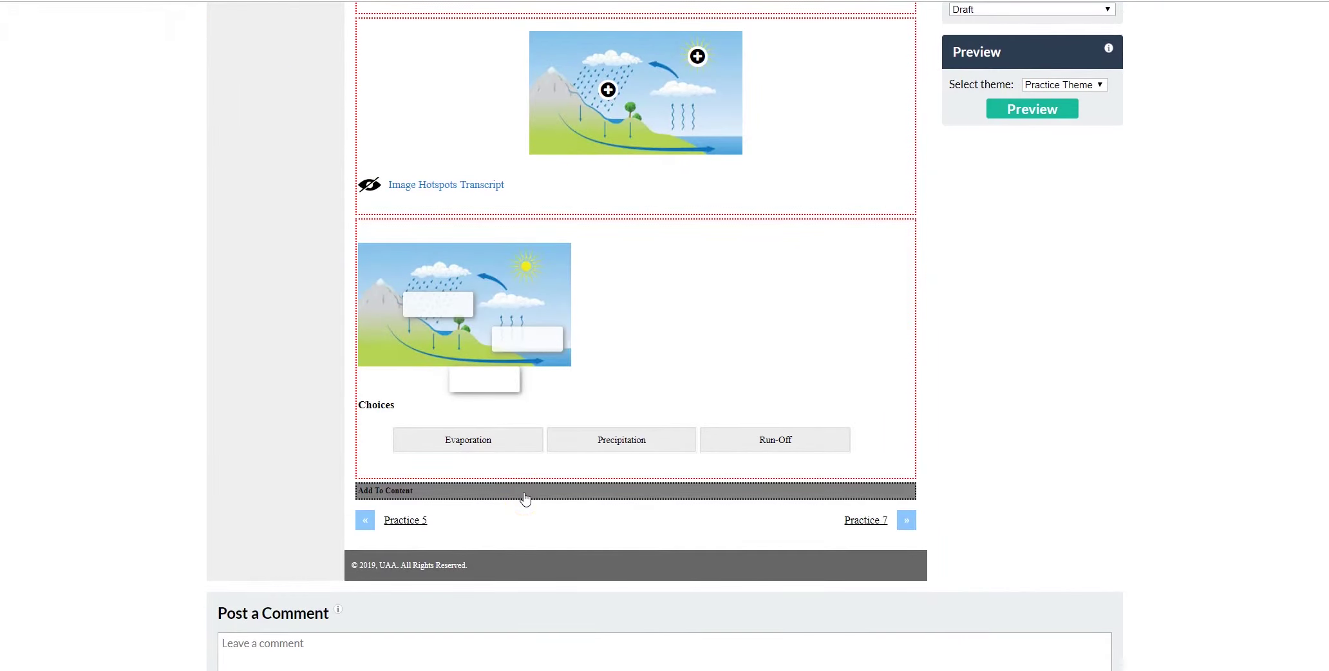
{"action": "left_click", "coordinate": [524, 494]}
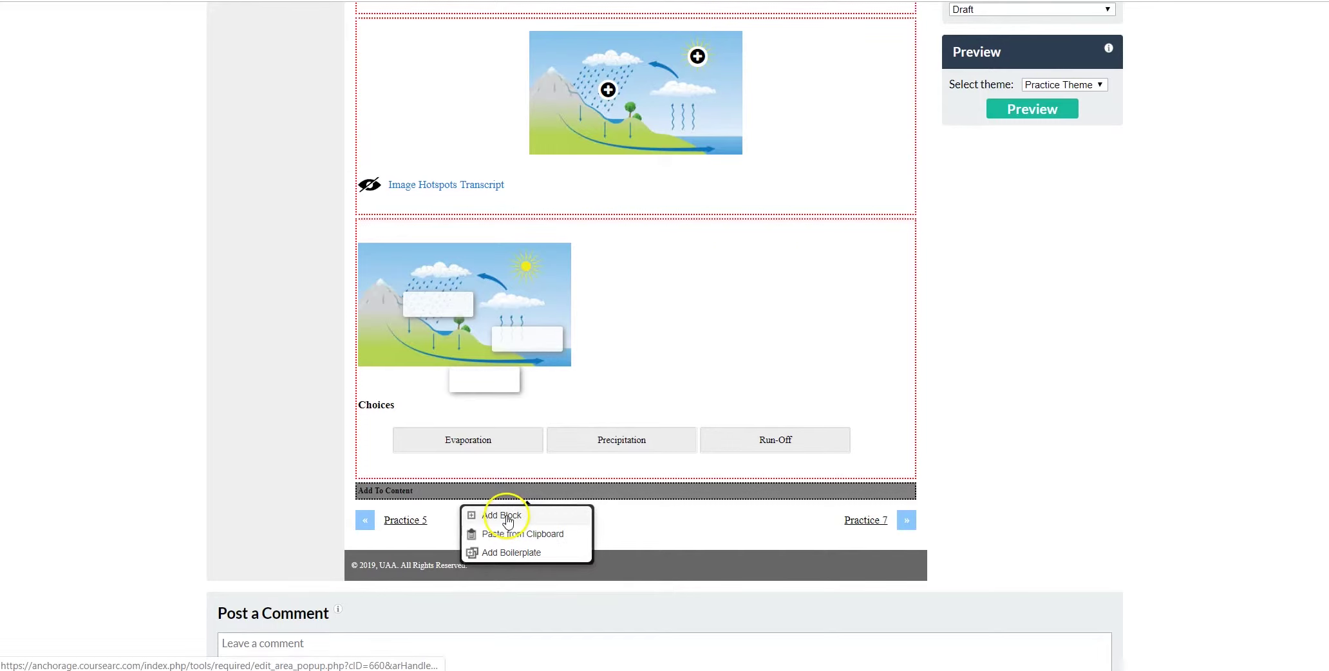
{"action": "left_click", "coordinate": [507, 521]}
{"action": "scroll", "coordinate": [525, 412], "scroll_direction": "down", "scroll_amount": 5}
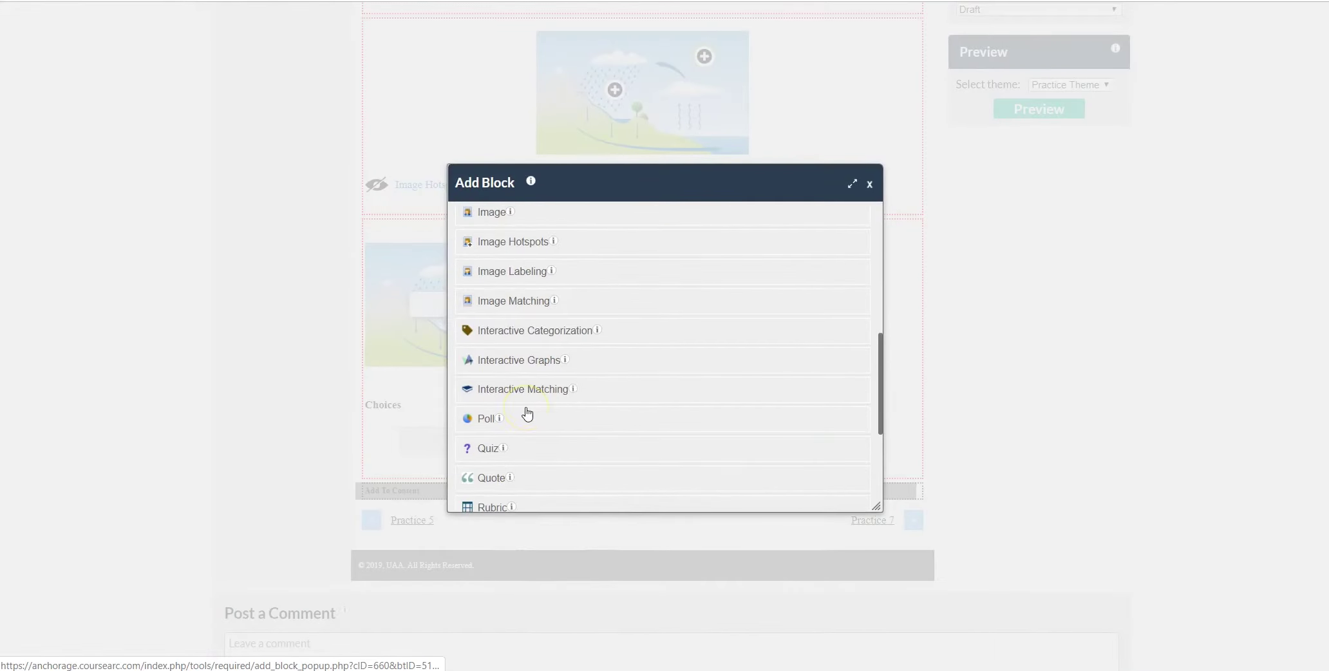
{"action": "scroll", "coordinate": [527, 413], "scroll_direction": "up", "scroll_amount": 2}
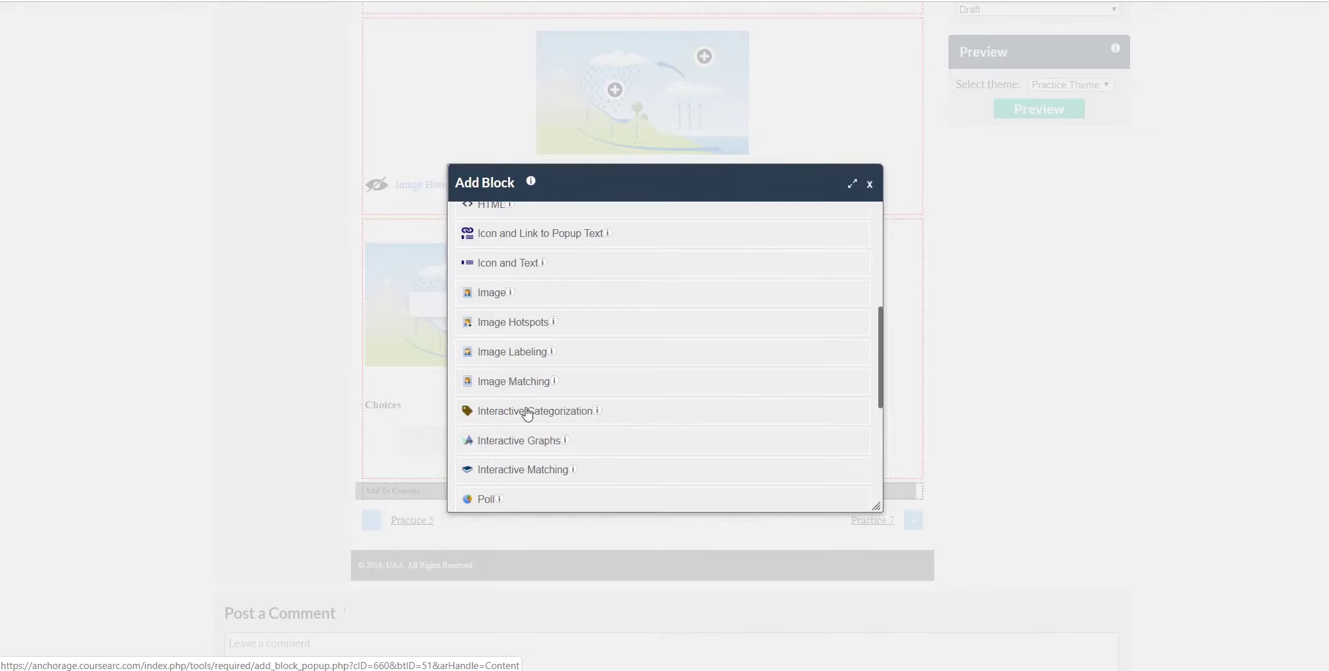
Start an Image Matching block and pick Peaches.jpg as its first image.
{"action": "left_click", "coordinate": [528, 386]}
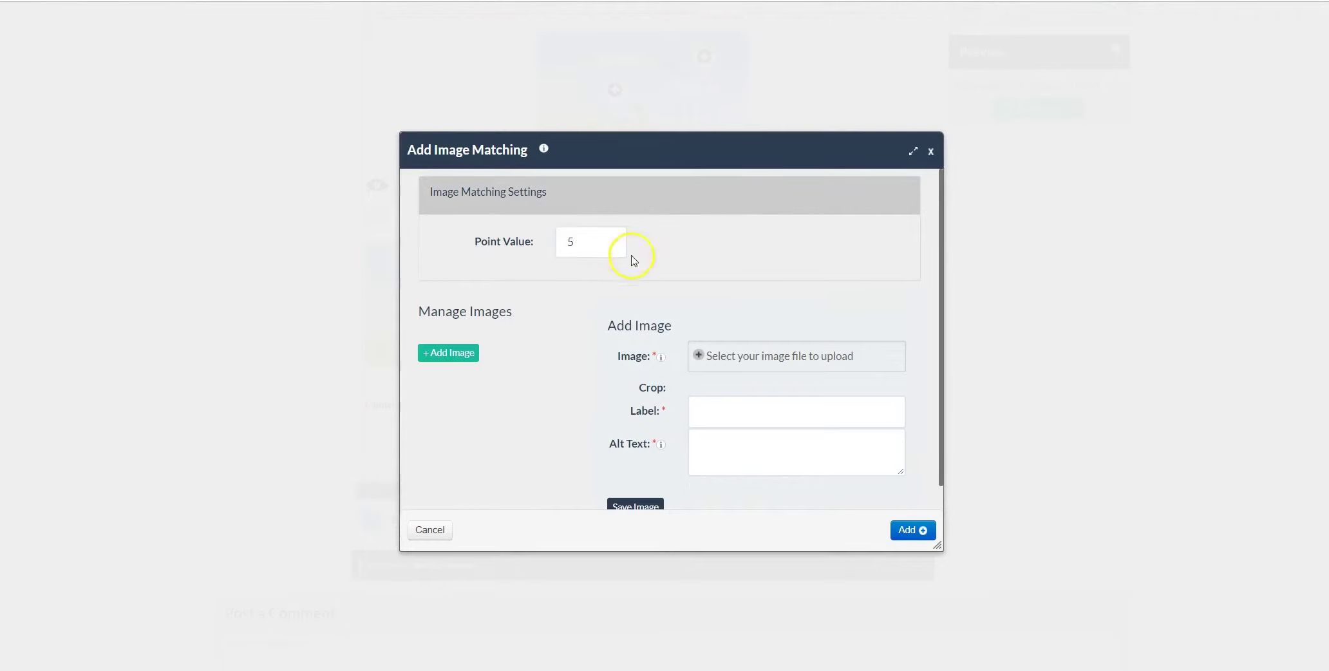
{"action": "left_click", "coordinate": [755, 348]}
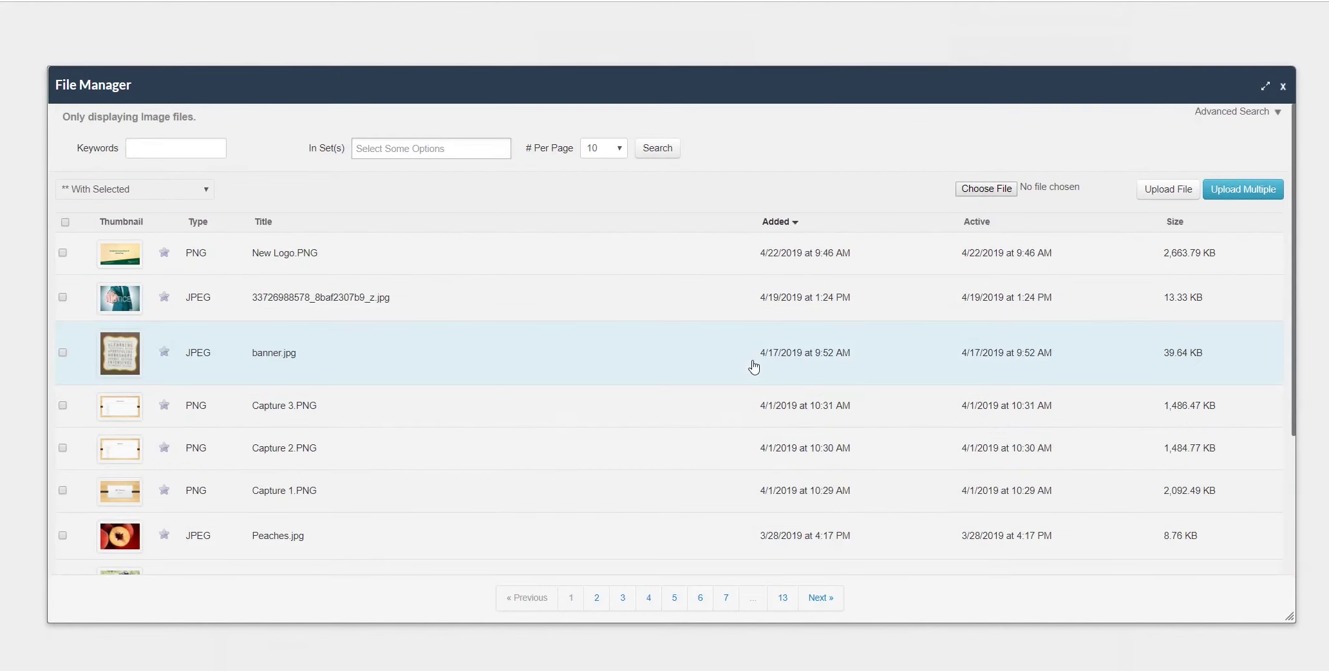
{"action": "scroll", "coordinate": [295, 380], "scroll_direction": "down", "scroll_amount": 3}
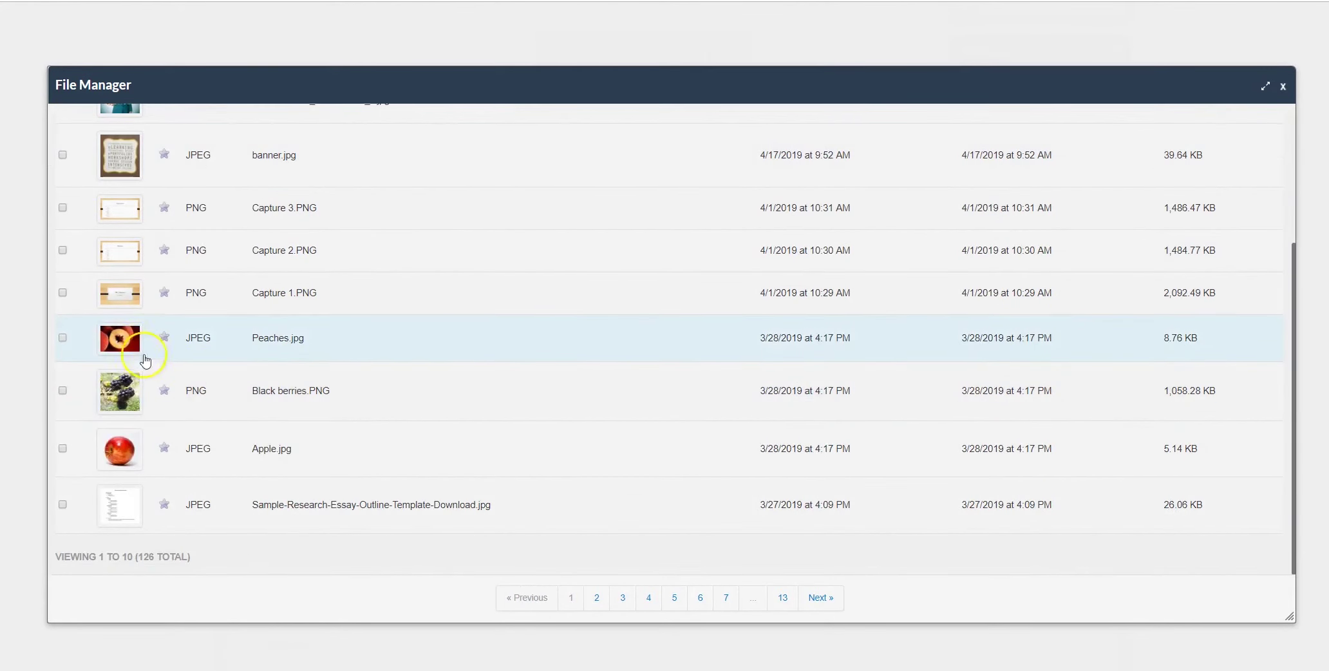
{"action": "left_click", "coordinate": [119, 344]}
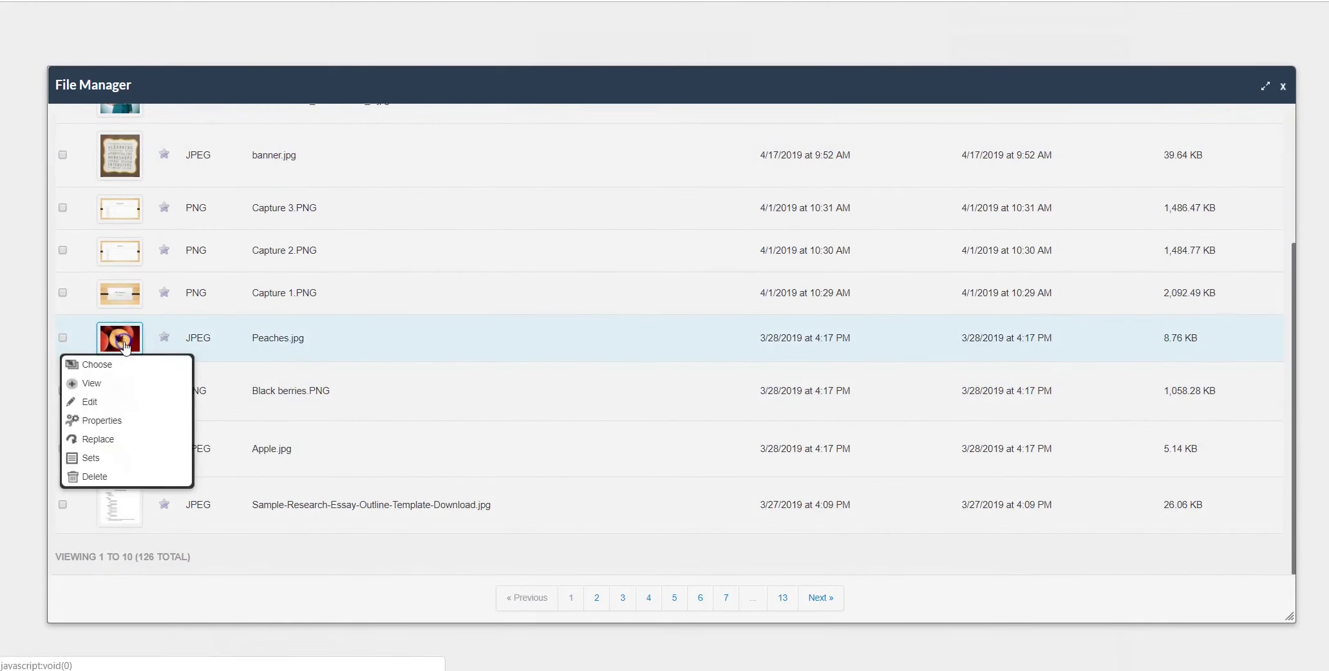
{"action": "left_click", "coordinate": [97, 364]}
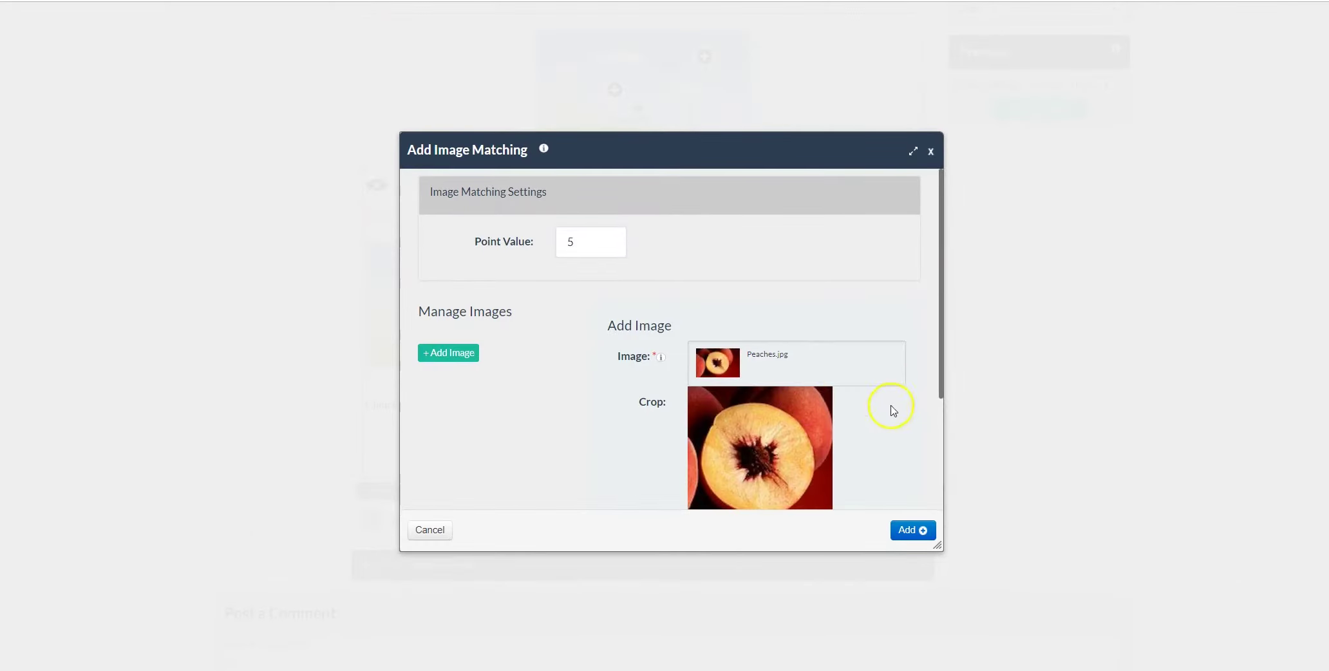
{"action": "left_click_drag", "start_coordinate": [941, 378], "coordinate": [935, 462]}
Fill the peach image's label and alt text, save it, and add the fruit-matching block.
{"action": "left_click", "coordinate": [728, 410]}
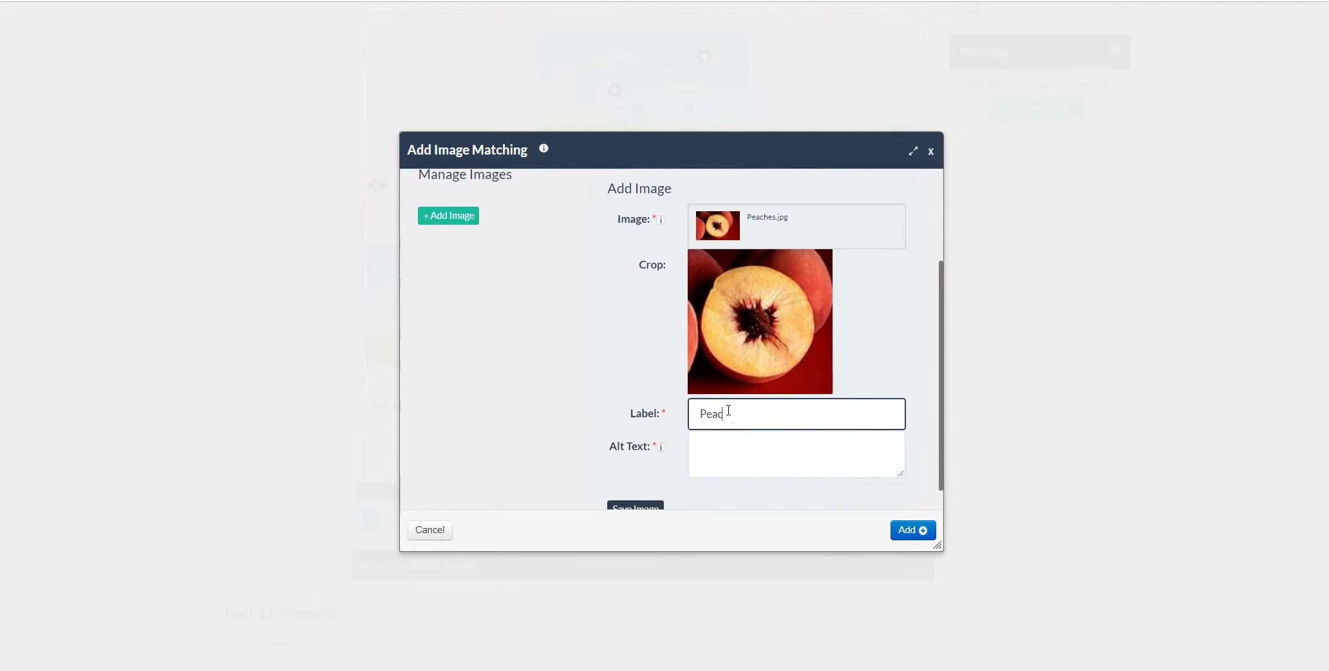
{"action": "left_click", "coordinate": [733, 450]}
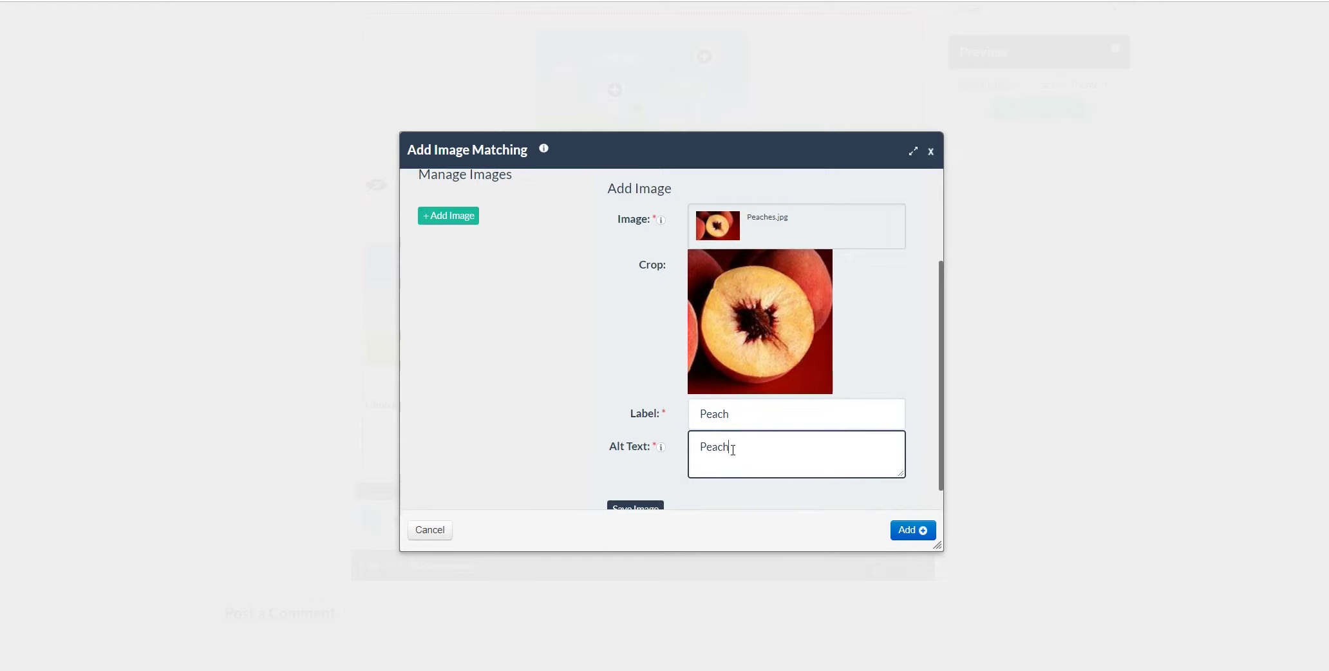
{"action": "scroll", "coordinate": [635, 385], "scroll_direction": "down", "scroll_amount": 1}
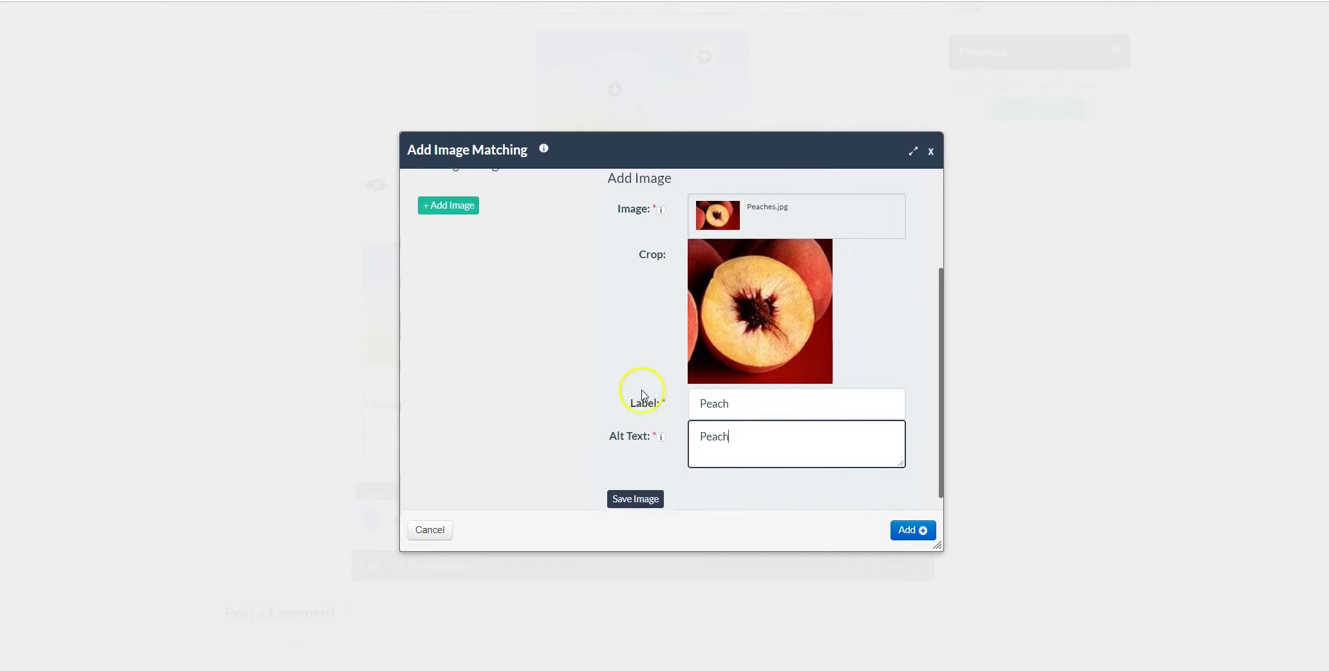
{"action": "left_click", "coordinate": [636, 494]}
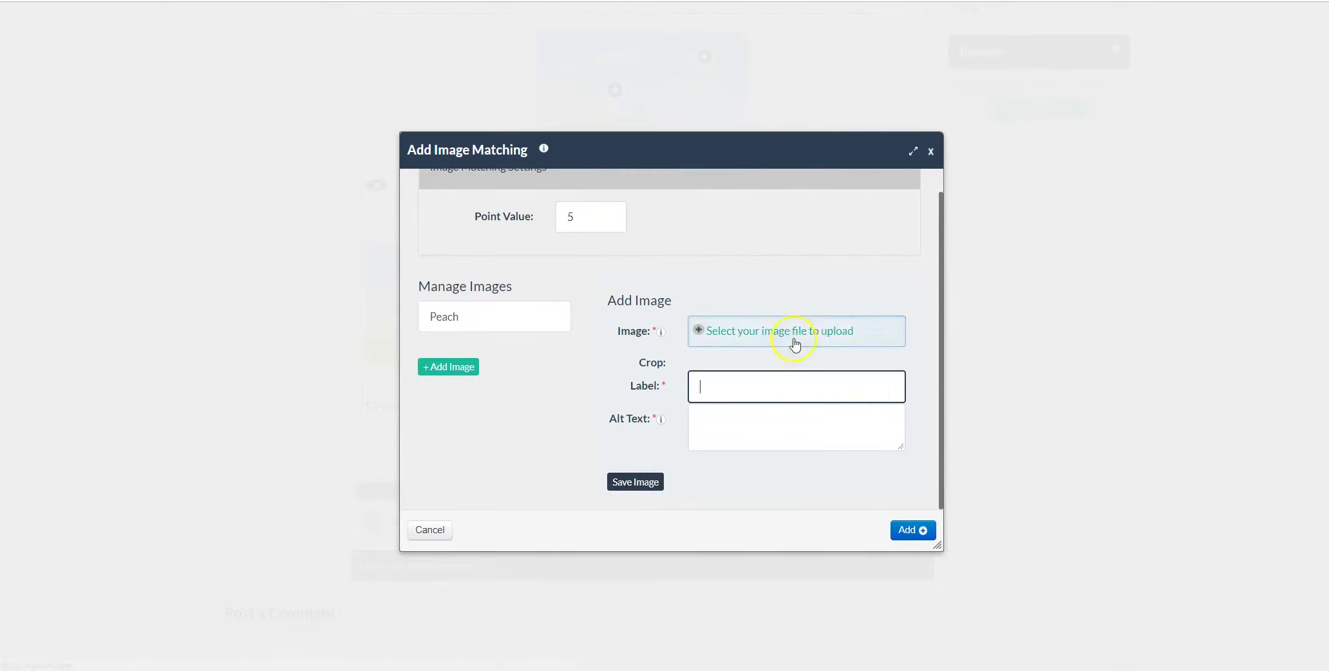
{"action": "left_click", "coordinate": [795, 344]}
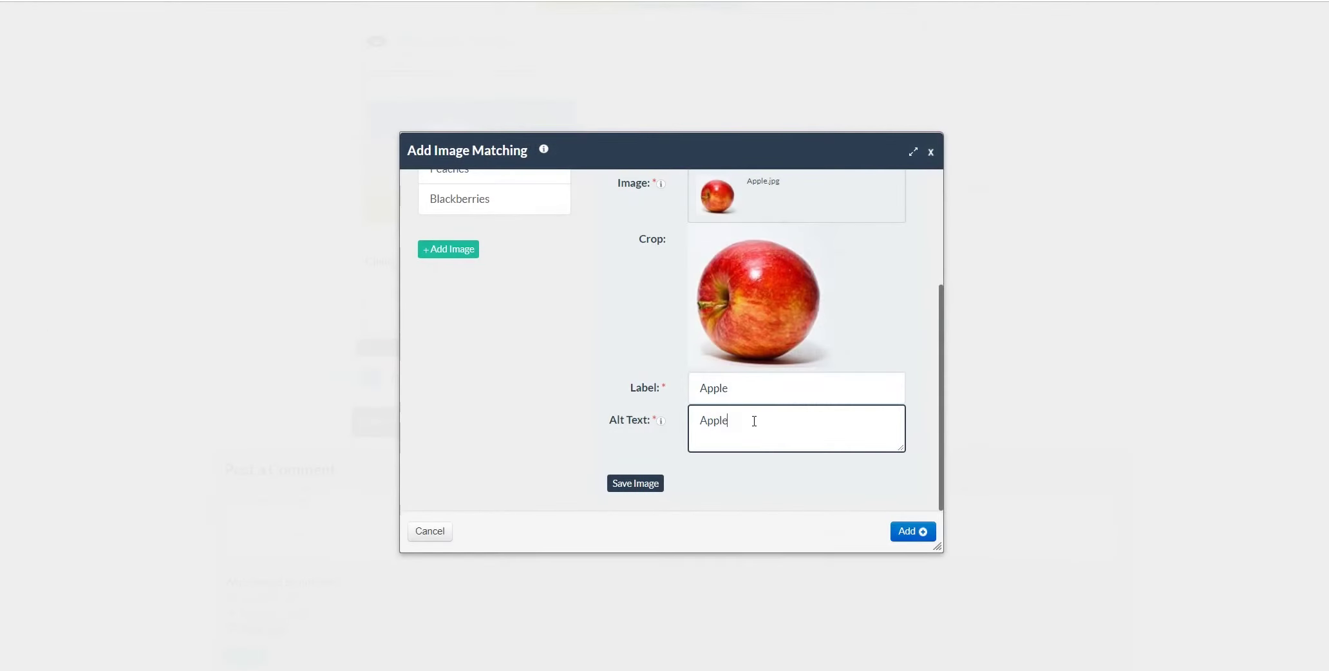
{"action": "left_click", "coordinate": [909, 529]}
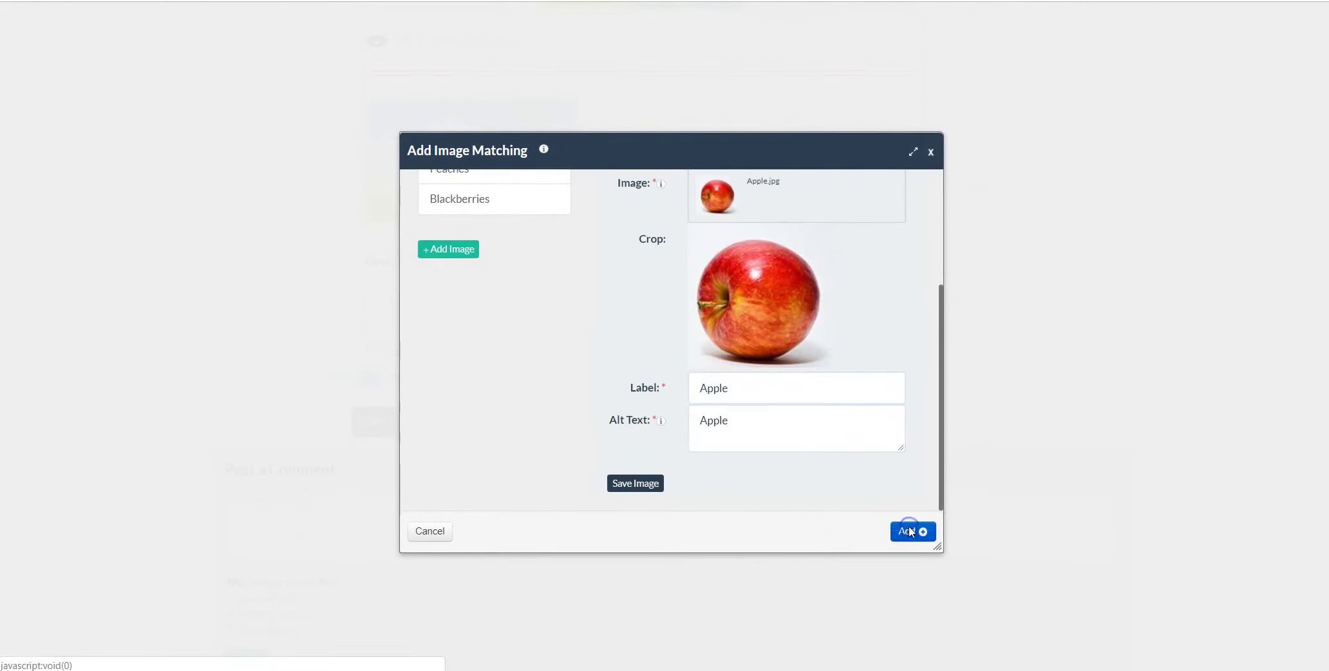
Publish the Practice 6 edits and scroll through the published page.
{"action": "scroll", "coordinate": [960, 331], "scroll_direction": "up", "scroll_amount": 10}
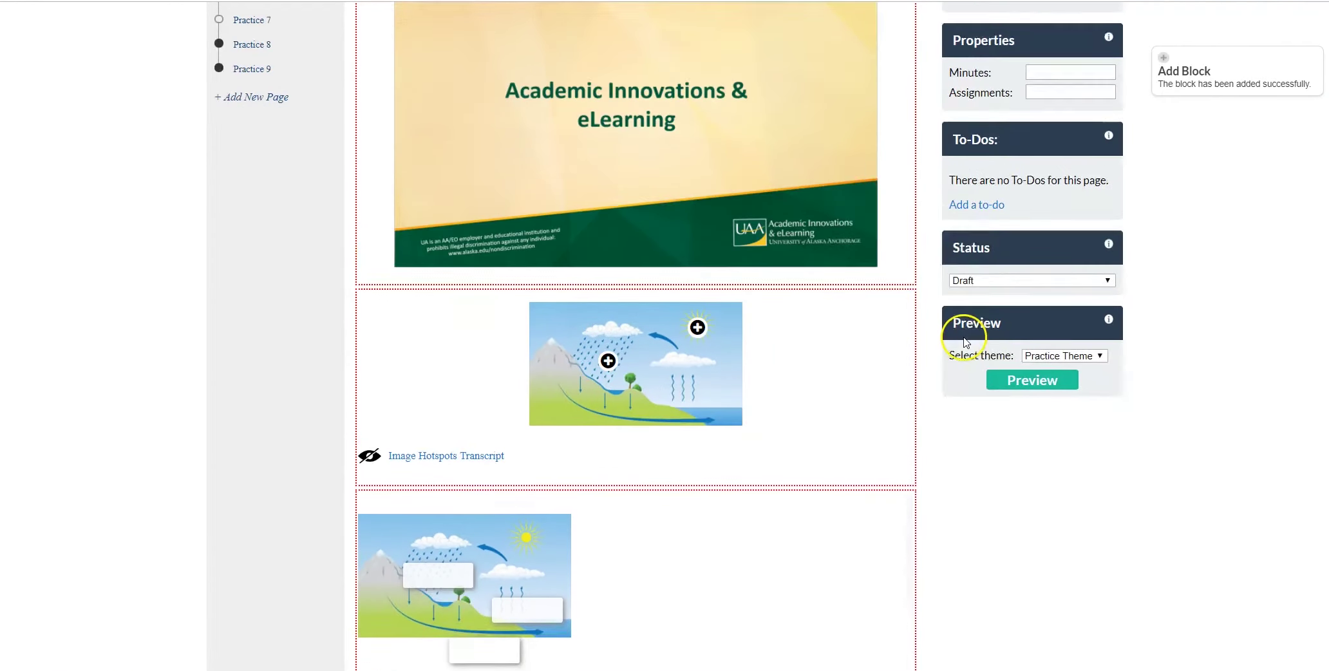
{"action": "scroll", "coordinate": [990, 277], "scroll_direction": "up", "scroll_amount": 2}
{"action": "left_click", "coordinate": [1108, 198]}
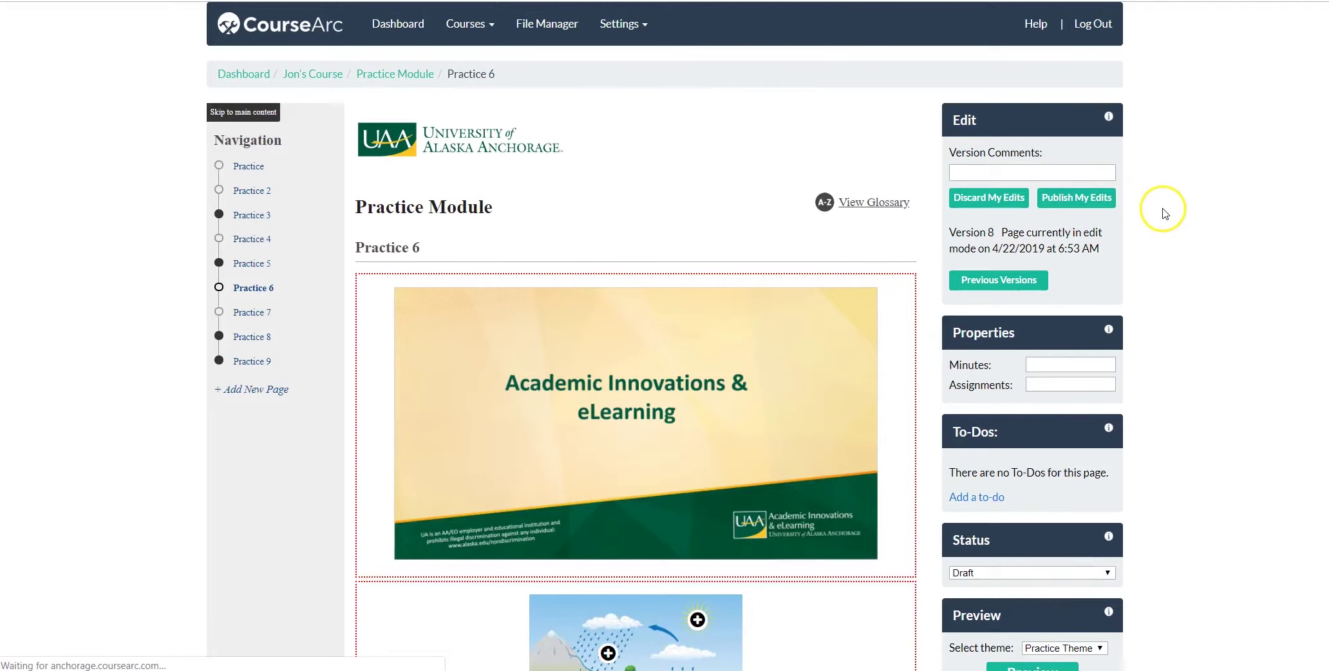
{"action": "scroll", "coordinate": [652, 219], "scroll_direction": "down", "scroll_amount": 3}
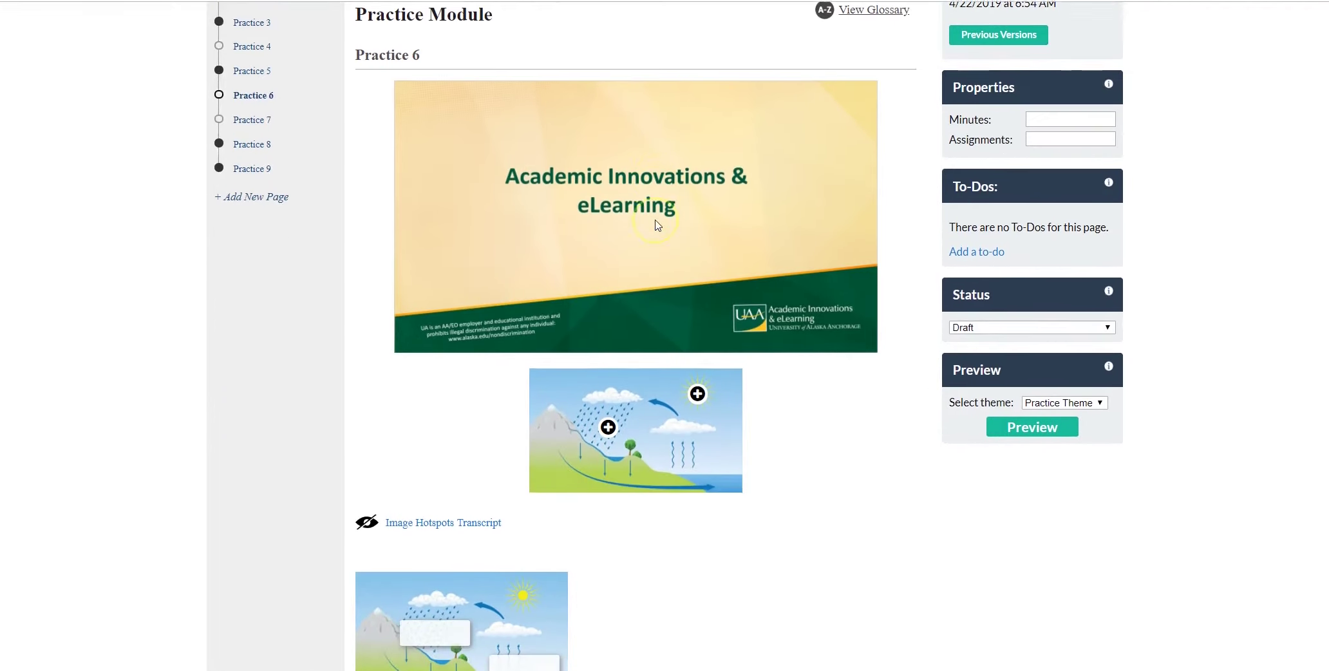
{"action": "scroll", "coordinate": [657, 225], "scroll_direction": "down", "scroll_amount": 2}
{"action": "scroll", "coordinate": [656, 225], "scroll_direction": "down", "scroll_amount": 5}
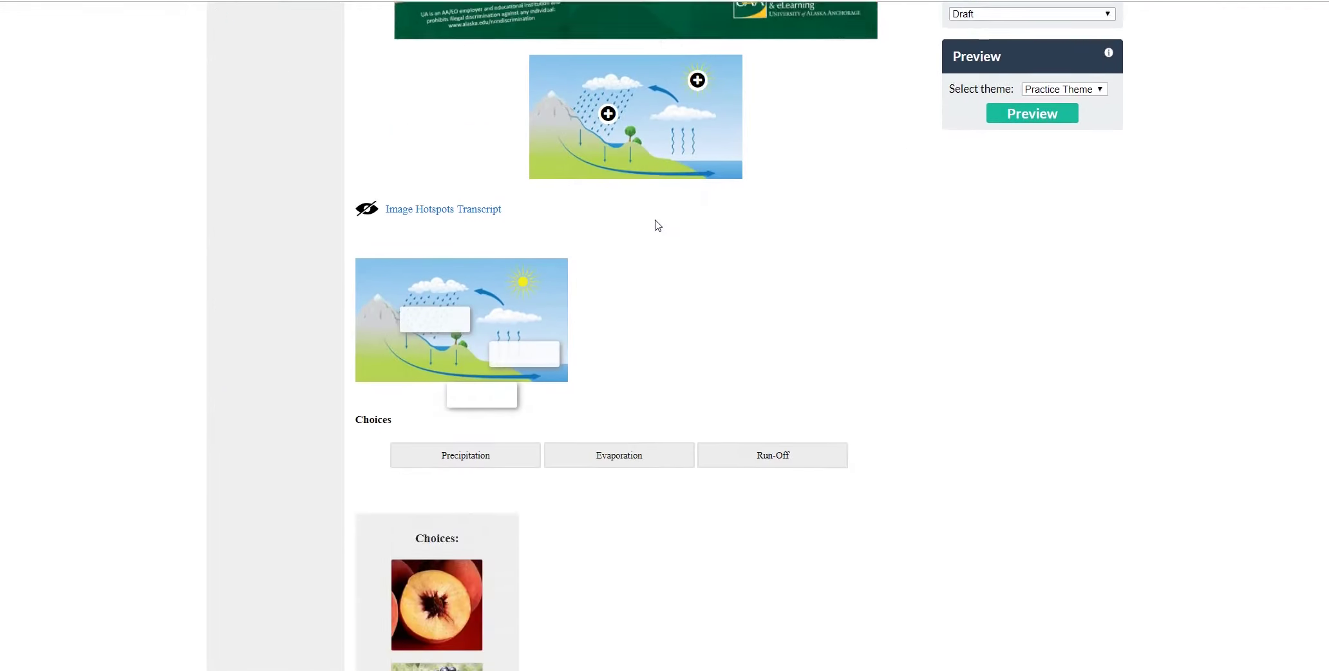
{"action": "scroll", "coordinate": [834, 238], "scroll_direction": "up", "scroll_amount": 8}
{"action": "scroll", "coordinate": [834, 238], "scroll_direction": "down", "scroll_amount": 4}
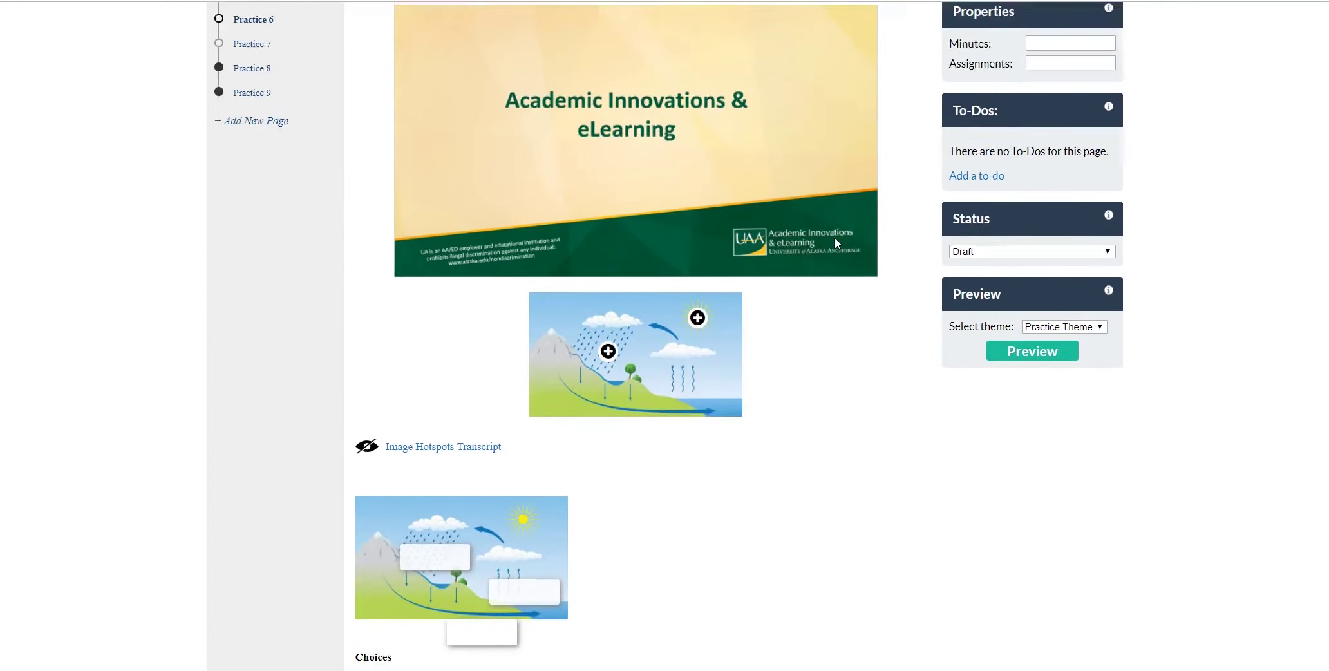
{"action": "scroll", "coordinate": [834, 244], "scroll_direction": "up", "scroll_amount": 1}
{"action": "scroll", "coordinate": [824, 242], "scroll_direction": "down", "scroll_amount": 1}
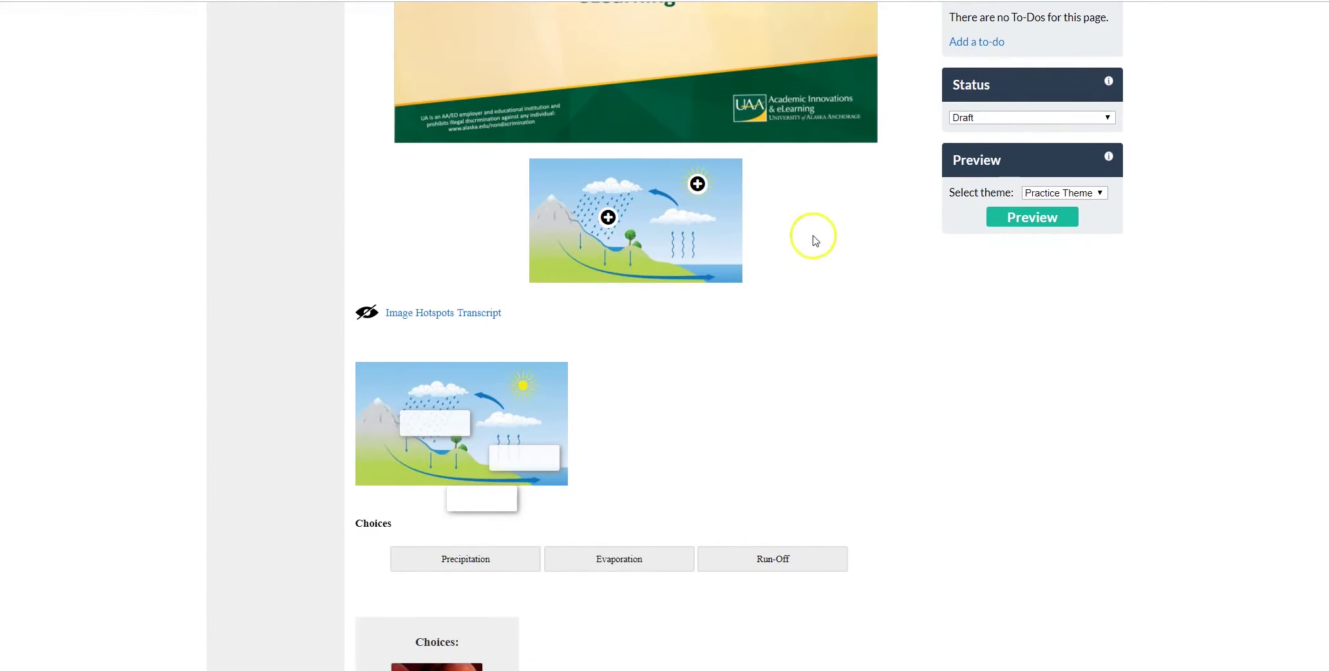
{"action": "left_click", "coordinate": [700, 188]}
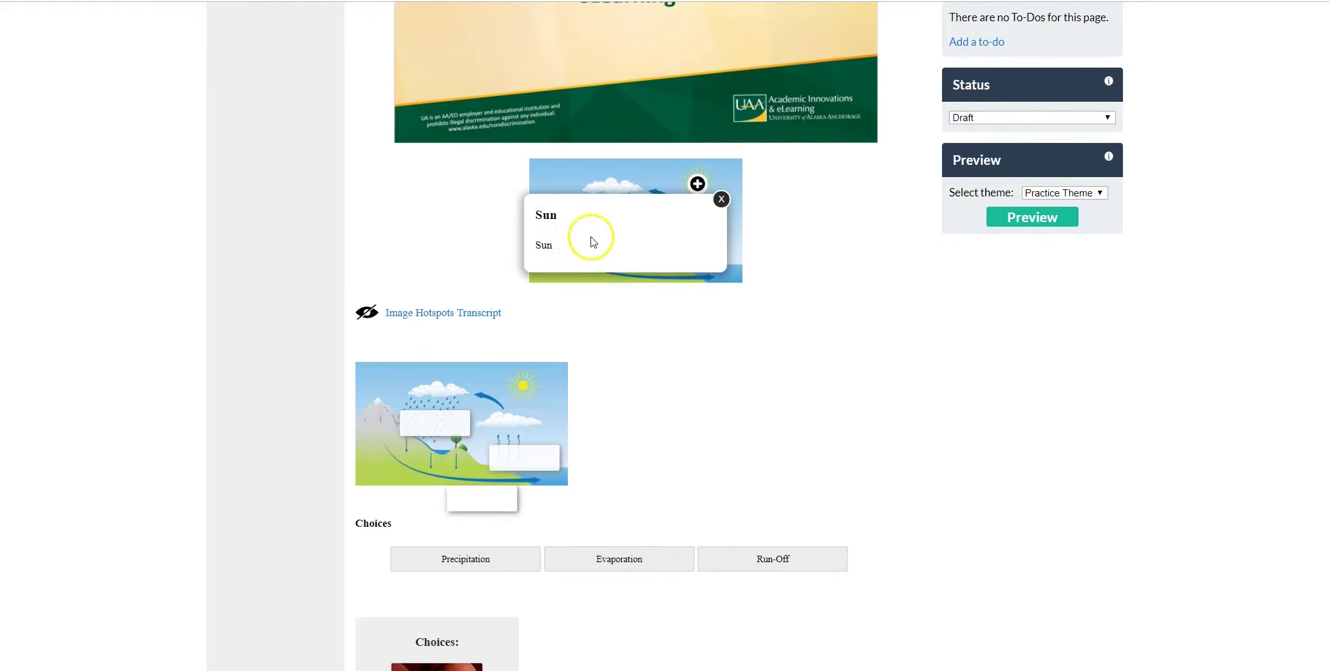
{"action": "left_click", "coordinate": [721, 199]}
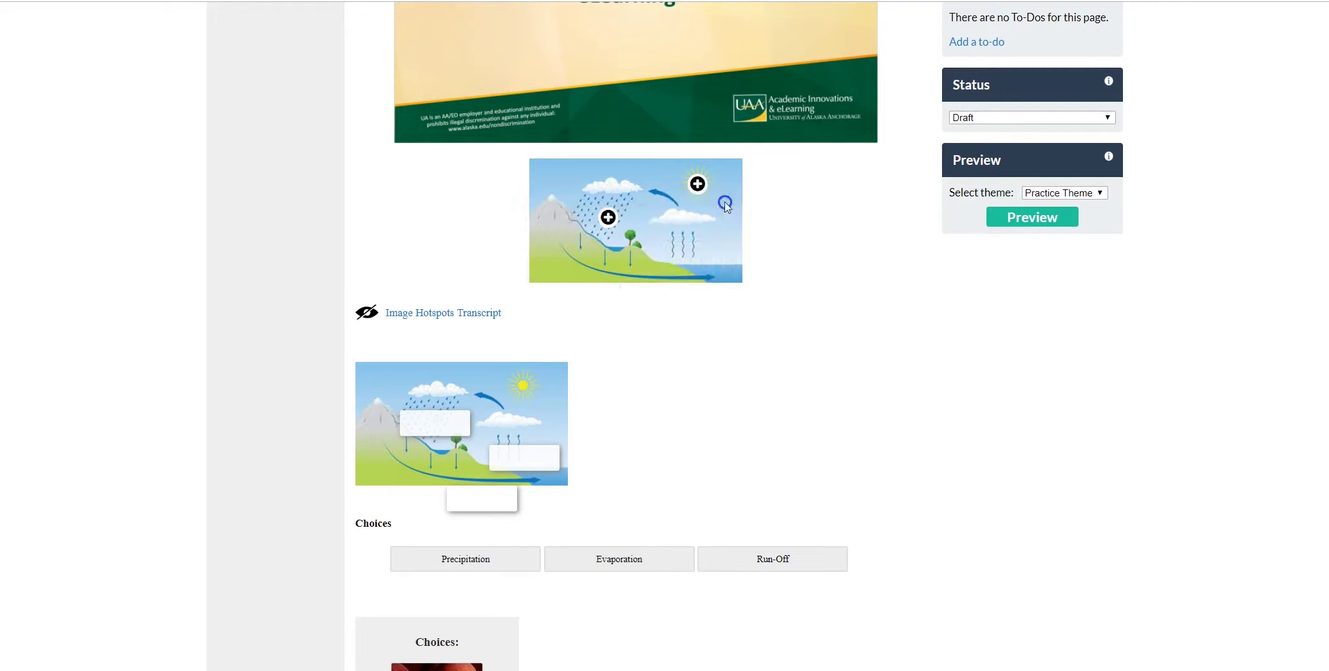
{"action": "left_click", "coordinate": [431, 314]}
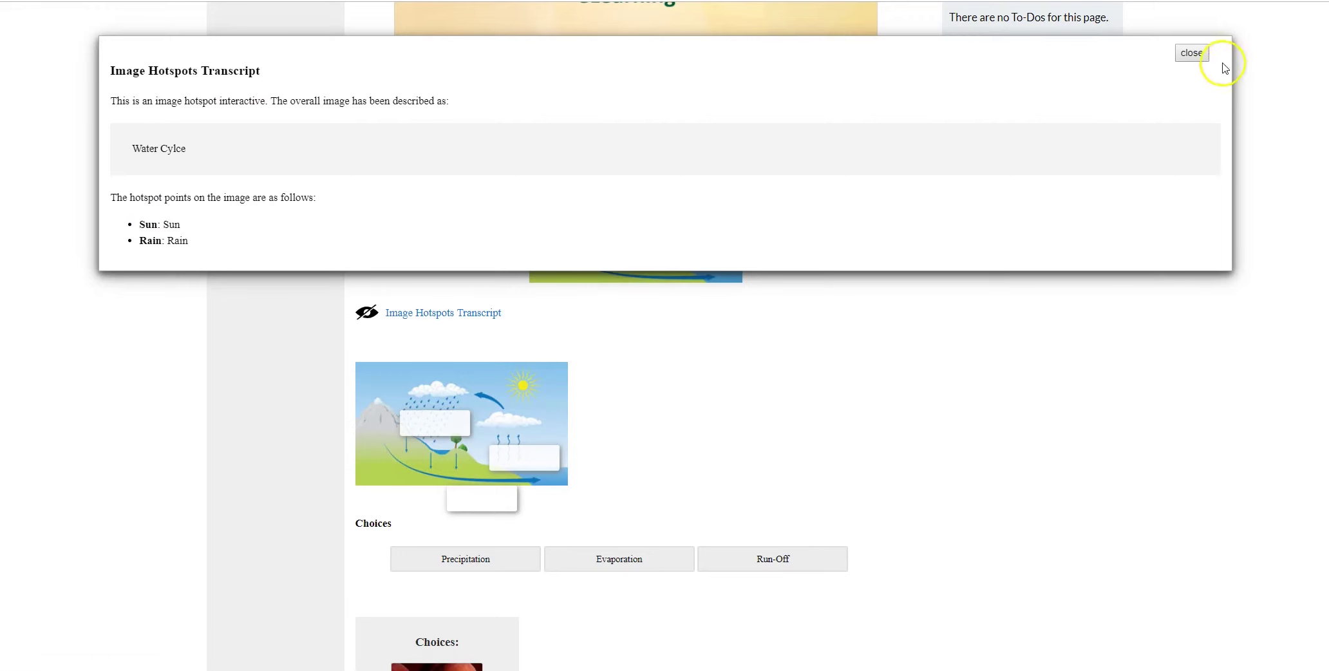
{"action": "left_click", "coordinate": [1192, 53]}
{"action": "scroll", "coordinate": [676, 300], "scroll_direction": "down", "scroll_amount": 3}
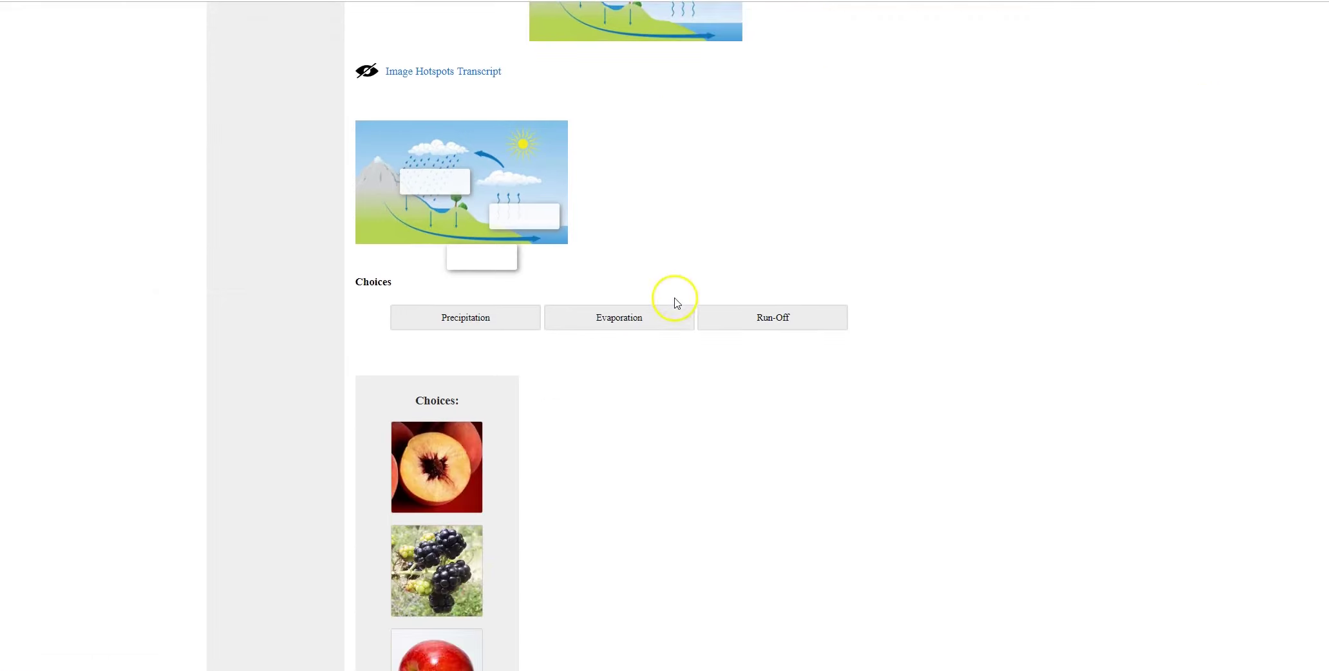
{"action": "left_click", "coordinate": [475, 315]}
{"action": "left_click", "coordinate": [451, 183]}
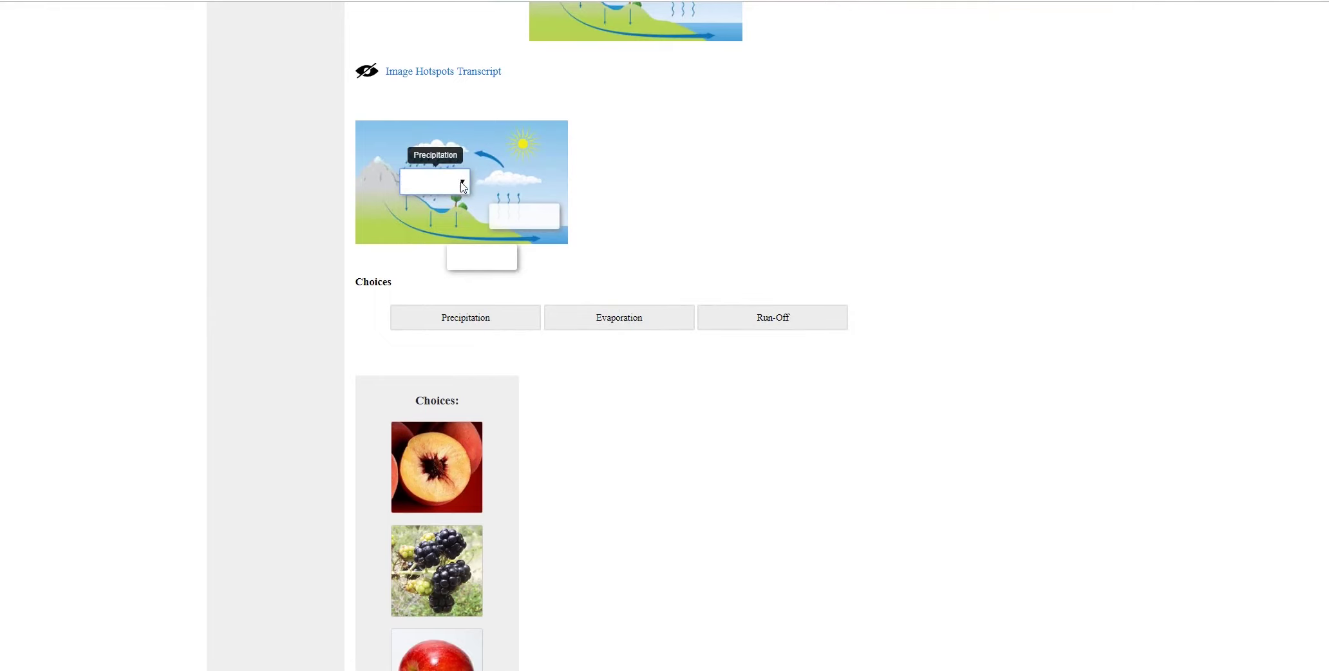
{"action": "left_click", "coordinate": [462, 183]}
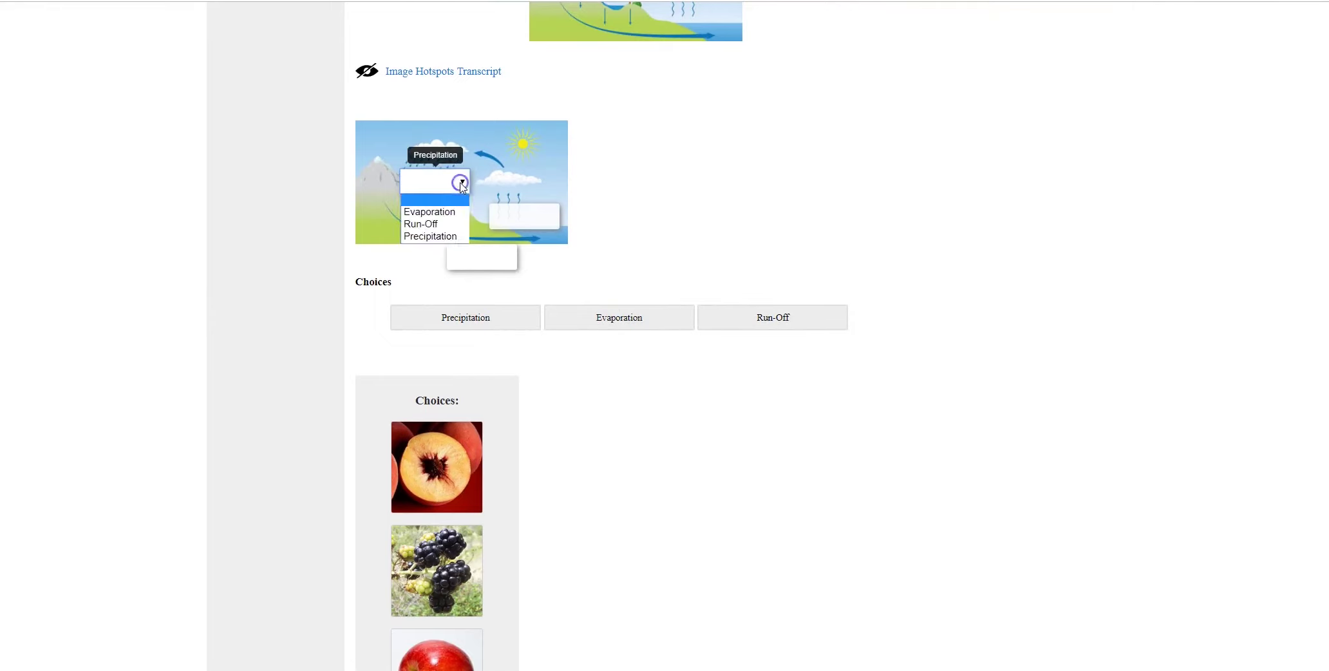
{"action": "left_click", "coordinate": [423, 226]}
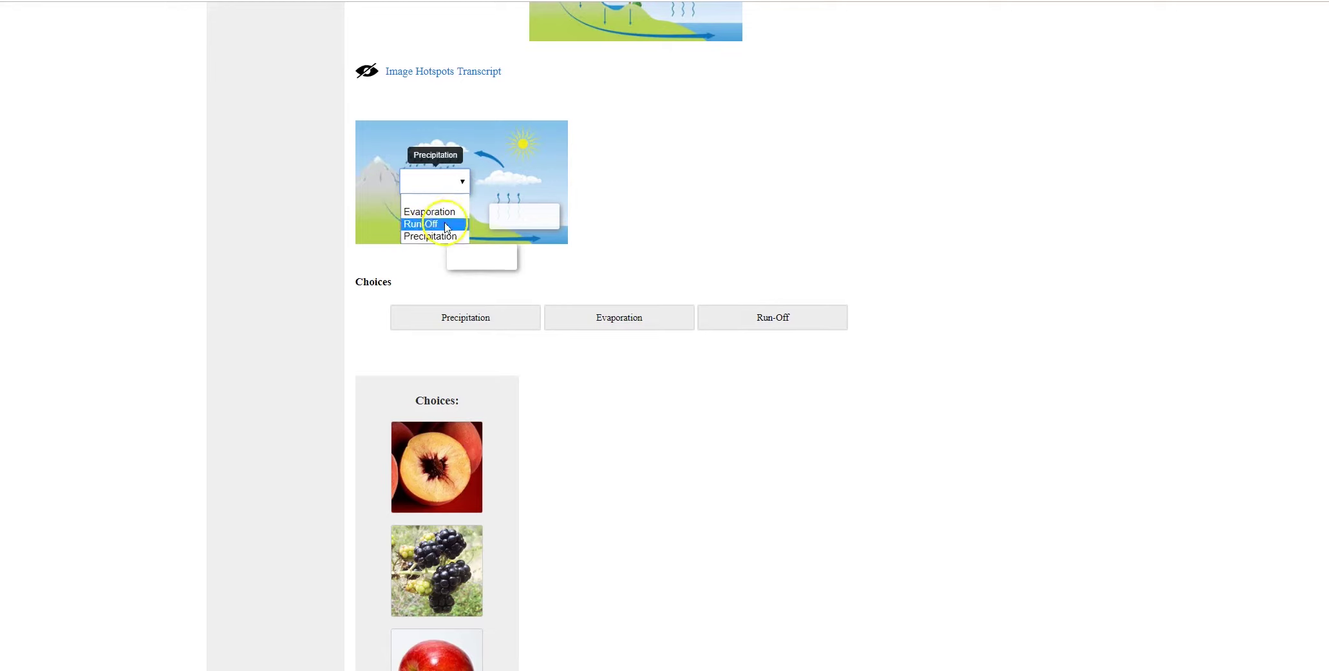
{"action": "left_click", "coordinate": [550, 209]}
{"action": "left_click", "coordinate": [552, 212]}
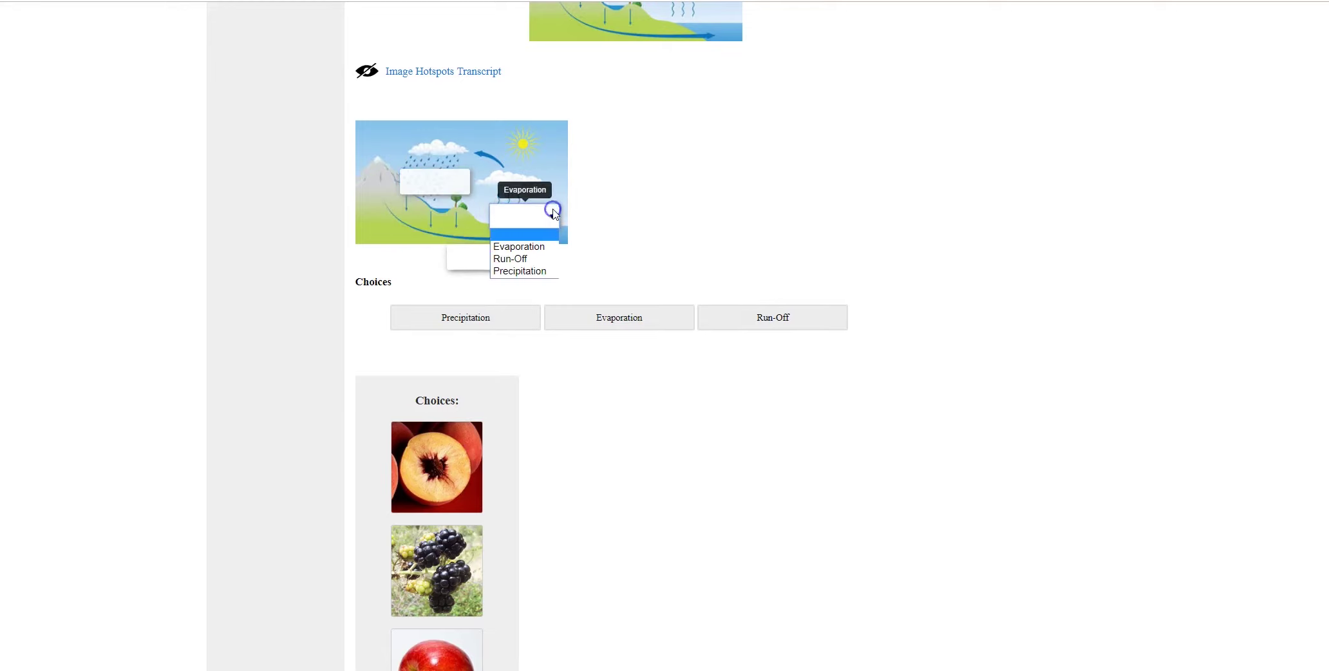
{"action": "left_click", "coordinate": [515, 262]}
{"action": "left_click", "coordinate": [791, 206]}
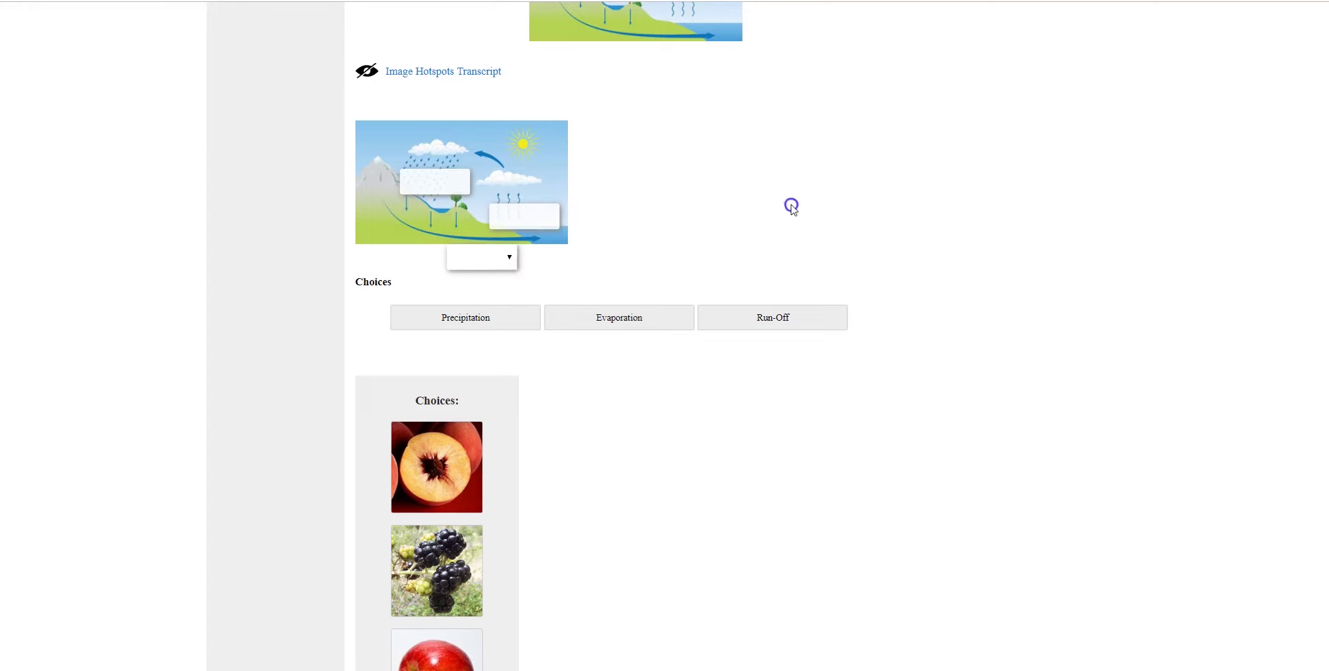
{"action": "scroll", "coordinate": [793, 210], "scroll_direction": "down", "scroll_amount": 5}
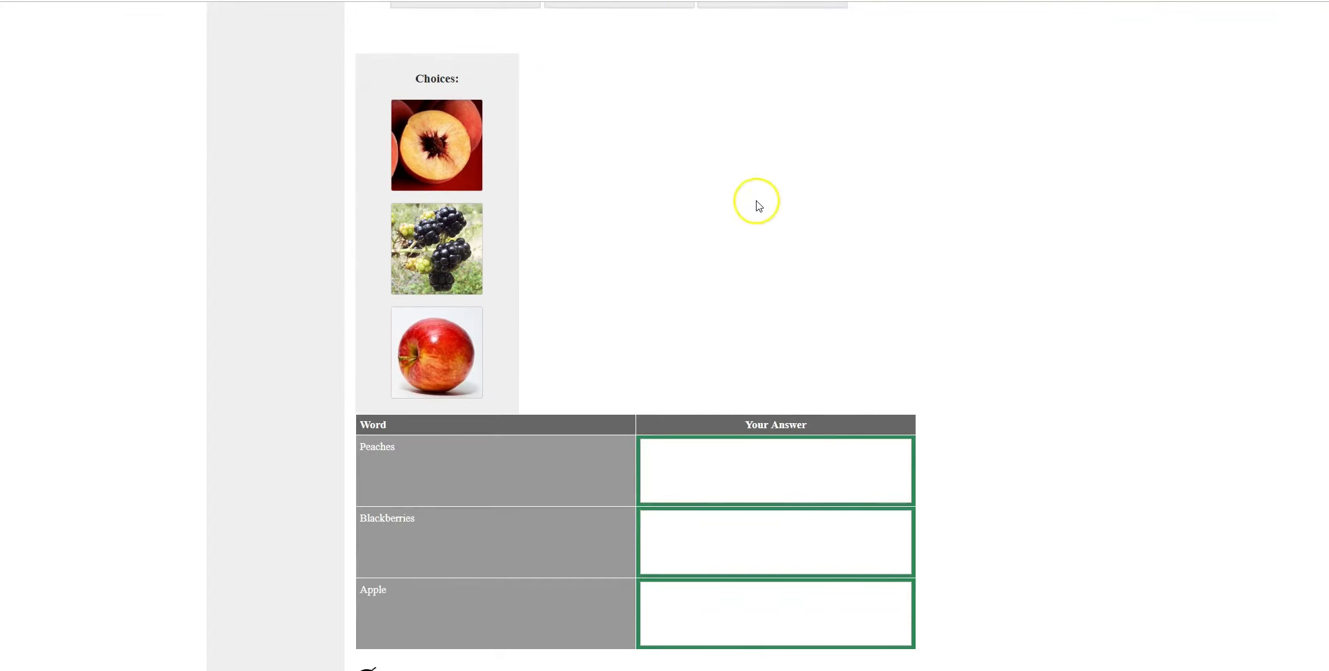
Match the peach, blackberry and apple pictures to their fruit names in the matching block.
{"action": "left_click_drag", "start_coordinate": [416, 179], "coordinate": [712, 474]}
{"action": "left_click_drag", "start_coordinate": [404, 161], "coordinate": [694, 396]}
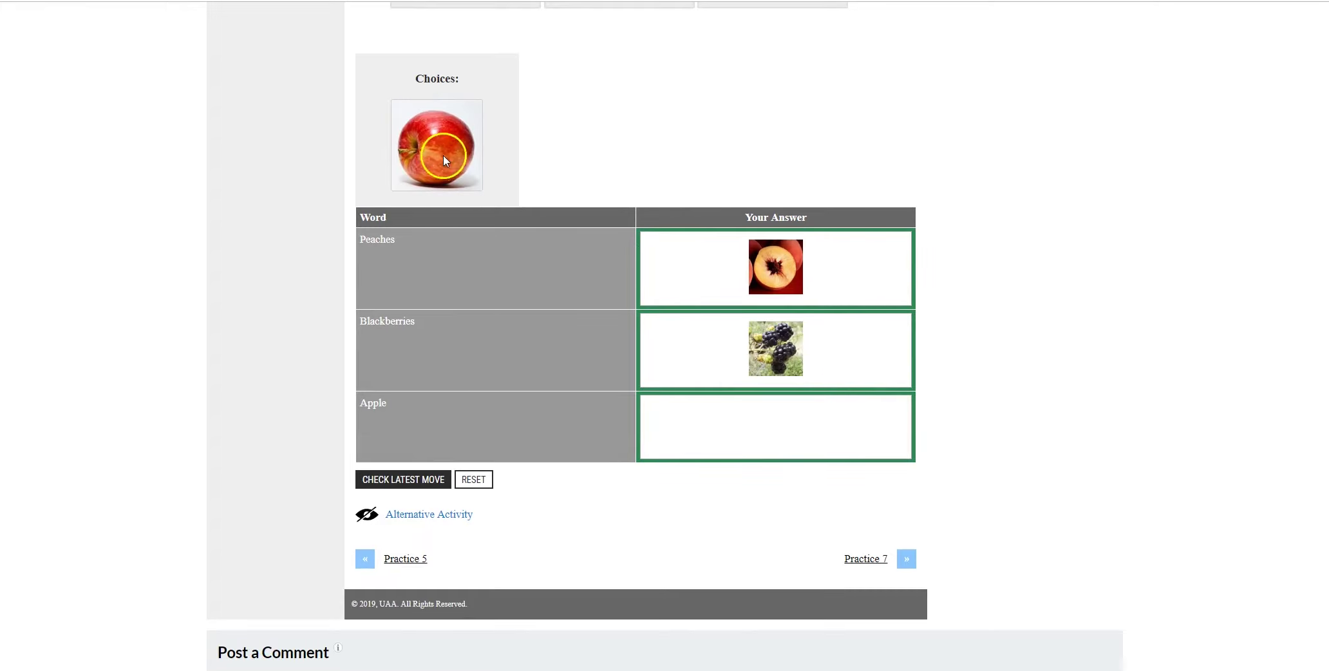
{"action": "left_click_drag", "start_coordinate": [443, 156], "coordinate": [787, 454]}
Review the Alternative Activity version of the matching exercise, then close it.
{"action": "left_click", "coordinate": [429, 421]}
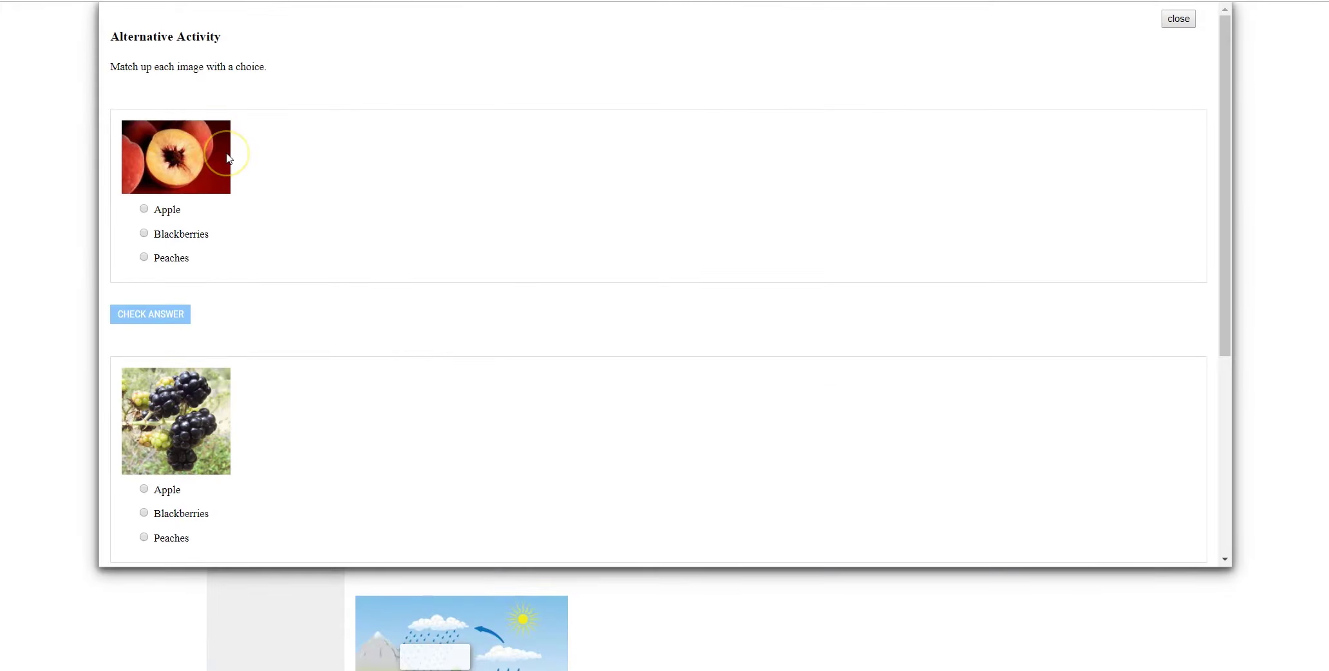
{"action": "scroll", "coordinate": [187, 309], "scroll_direction": "down", "scroll_amount": 5}
{"action": "scroll", "coordinate": [201, 276], "scroll_direction": "up", "scroll_amount": 5}
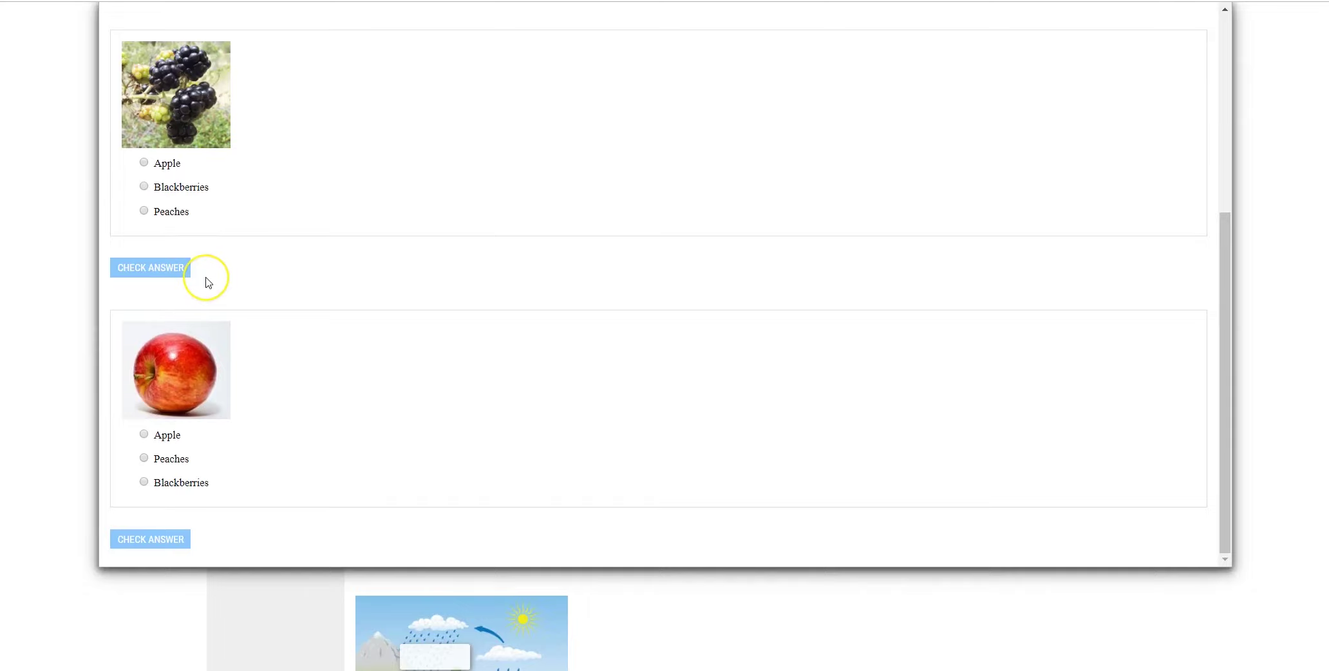
{"action": "scroll", "coordinate": [207, 282], "scroll_direction": "up", "scroll_amount": 5}
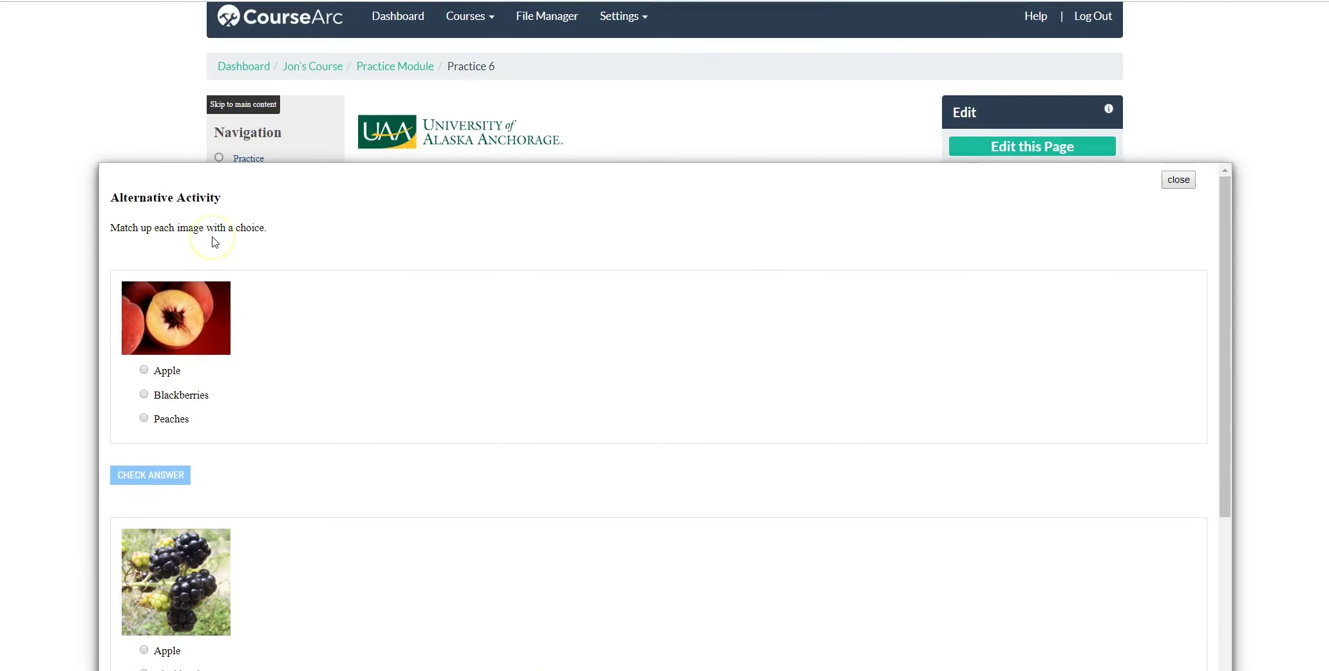
{"action": "scroll", "coordinate": [215, 241], "scroll_direction": "down", "scroll_amount": 4}
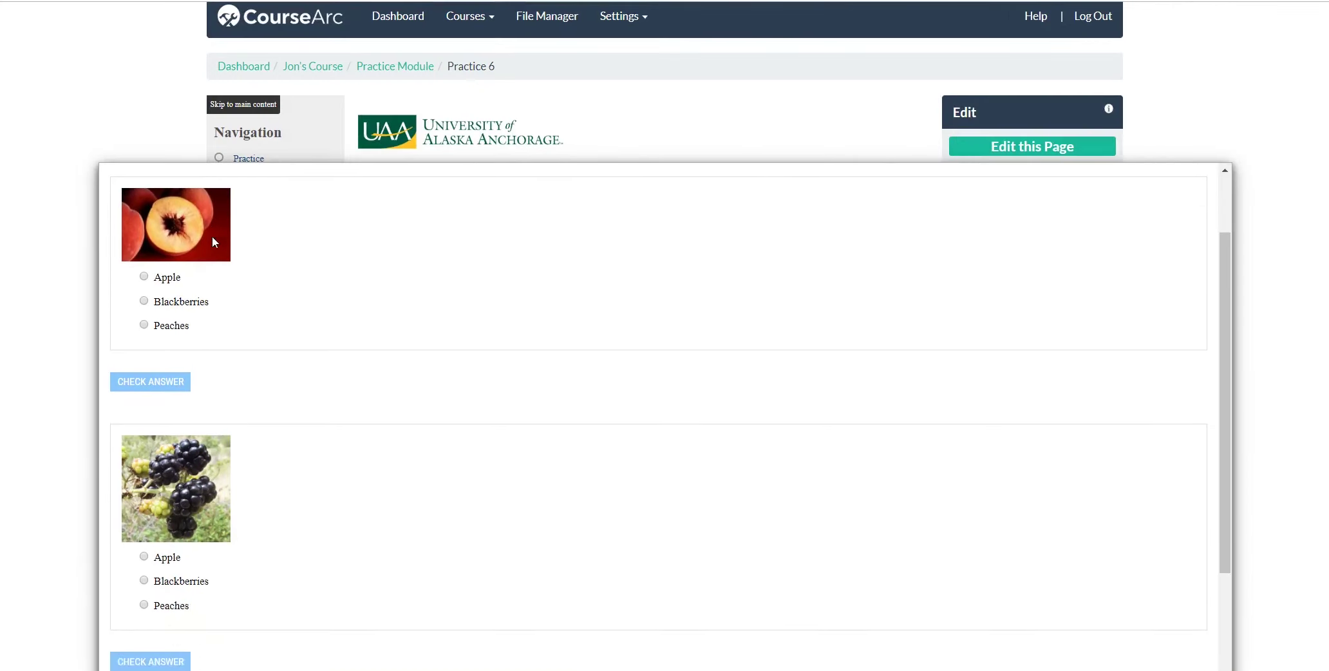
{"action": "scroll", "coordinate": [212, 242], "scroll_direction": "down", "scroll_amount": 2}
{"action": "scroll", "coordinate": [252, 329], "scroll_direction": "up", "scroll_amount": 5}
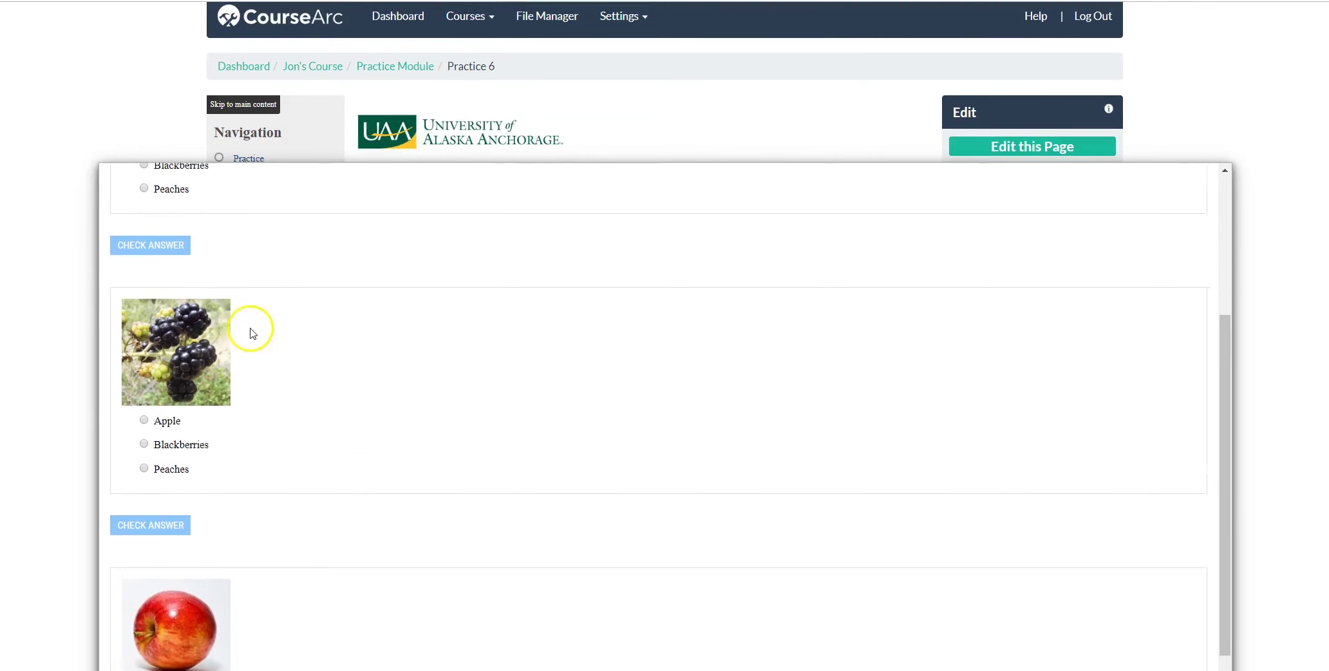
{"action": "left_click", "coordinate": [1178, 179]}
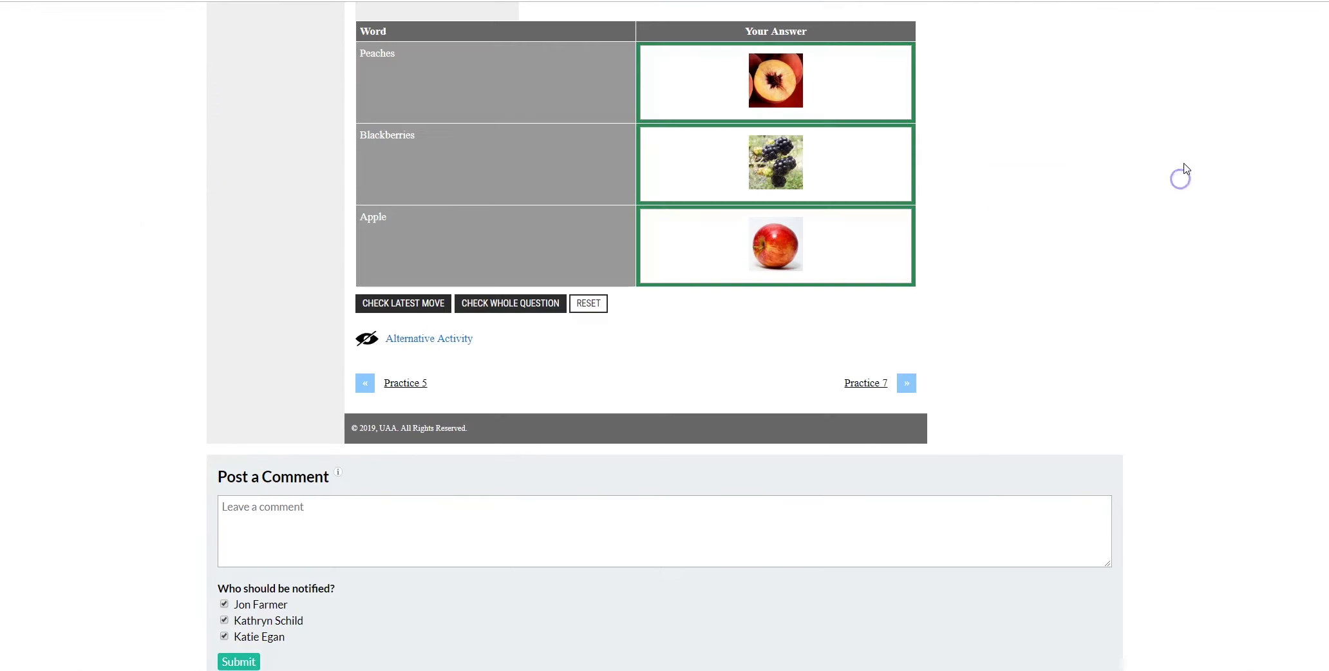
{"action": "left_click", "coordinate": [1131, 207]}
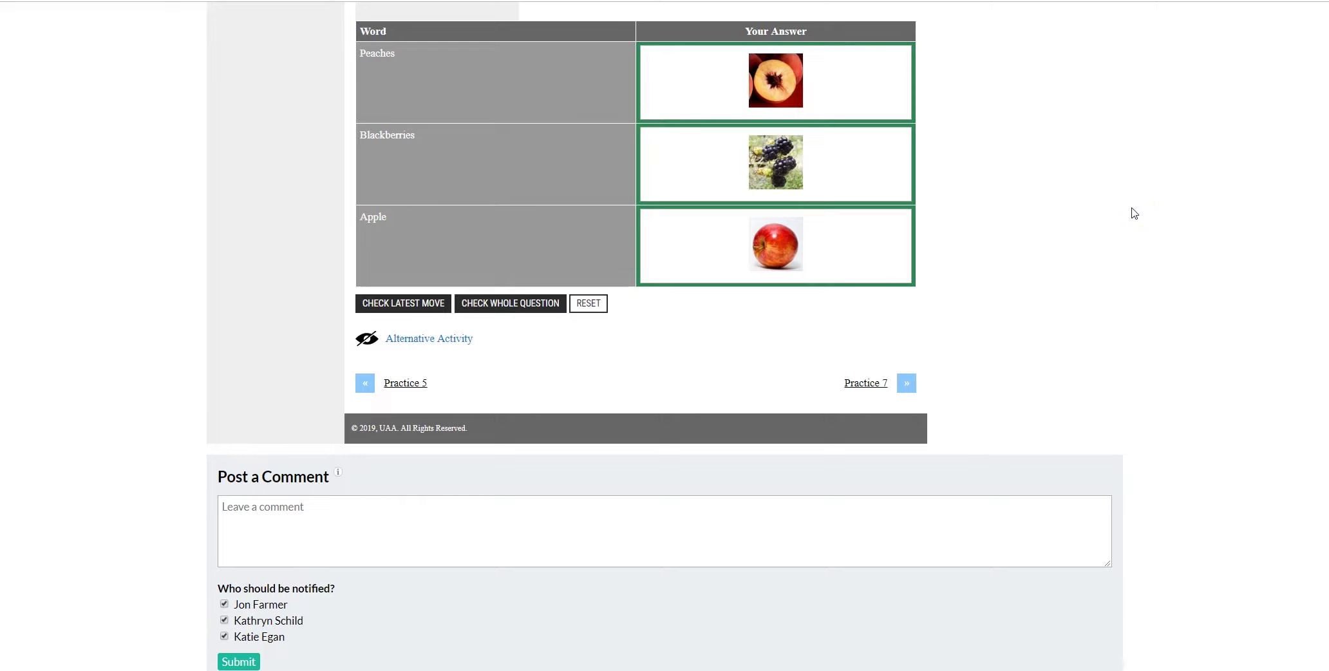